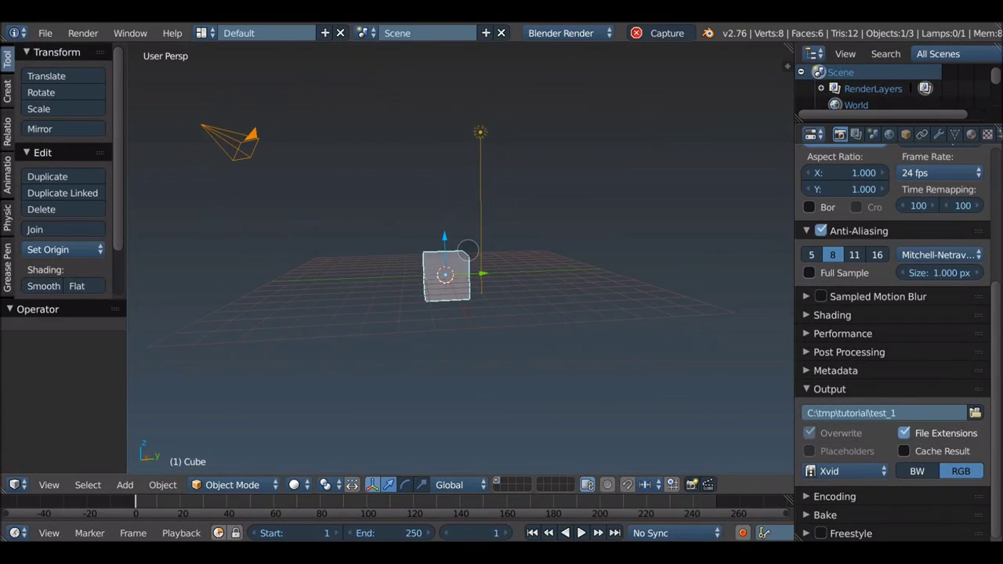
Move the camera and lamp to another layer and switch the cube into Sculpt Mode.
right_click(302, 176)
key("m")
left_click(466, 145)
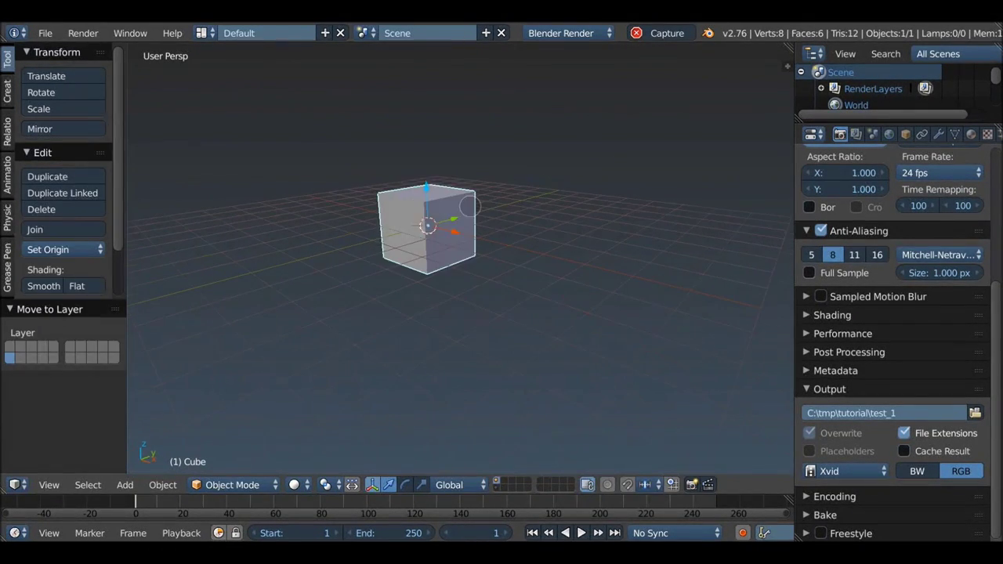
key("ctrl+Tab")
key("ctrl+Tab")
key("ctrl+Tab")
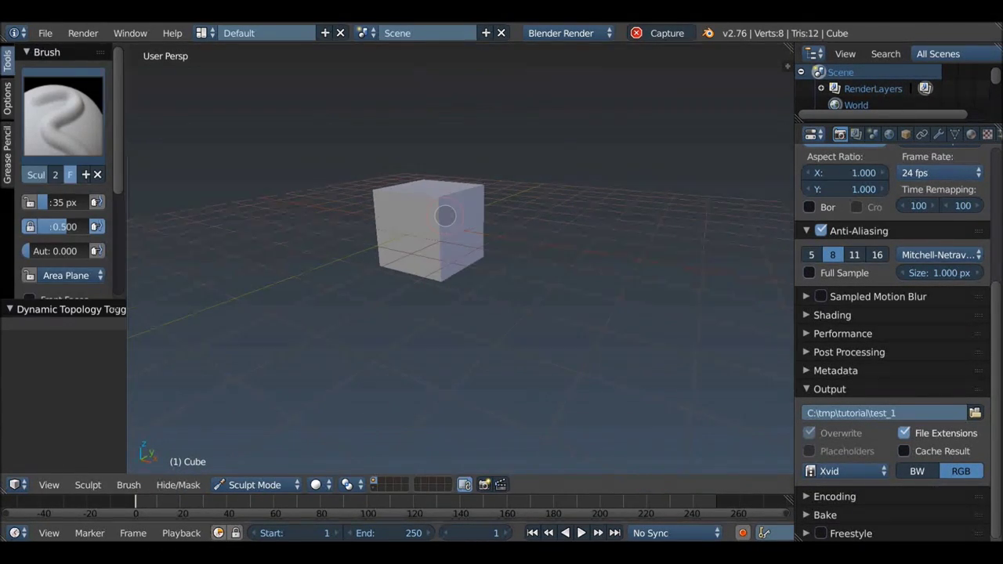
Build up clay on the cube's front with a resized Clay brush to start the face.
key("c")
key("f")
left_click(468, 247)
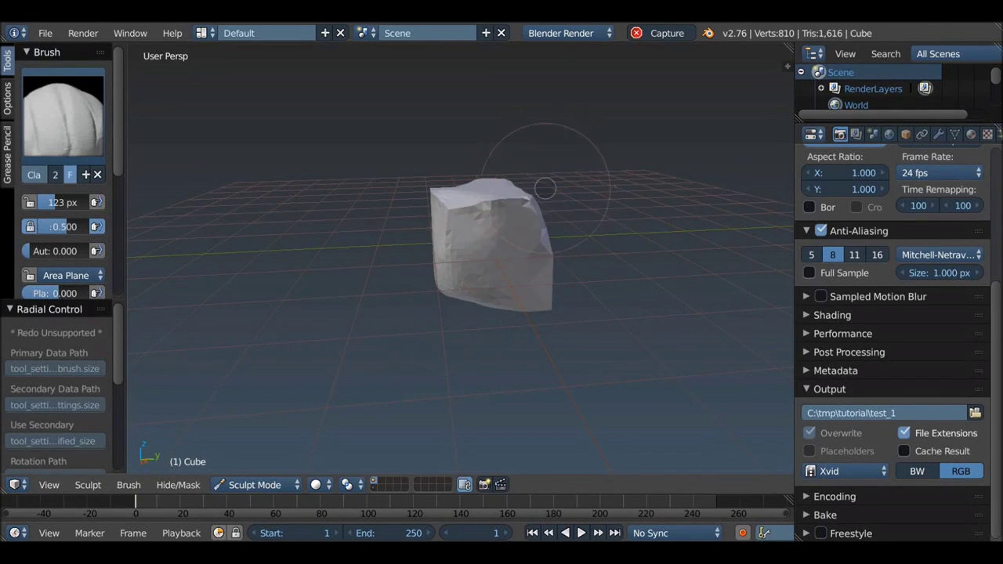
key("g")
middle_click_drag(492, 206, 508, 201)
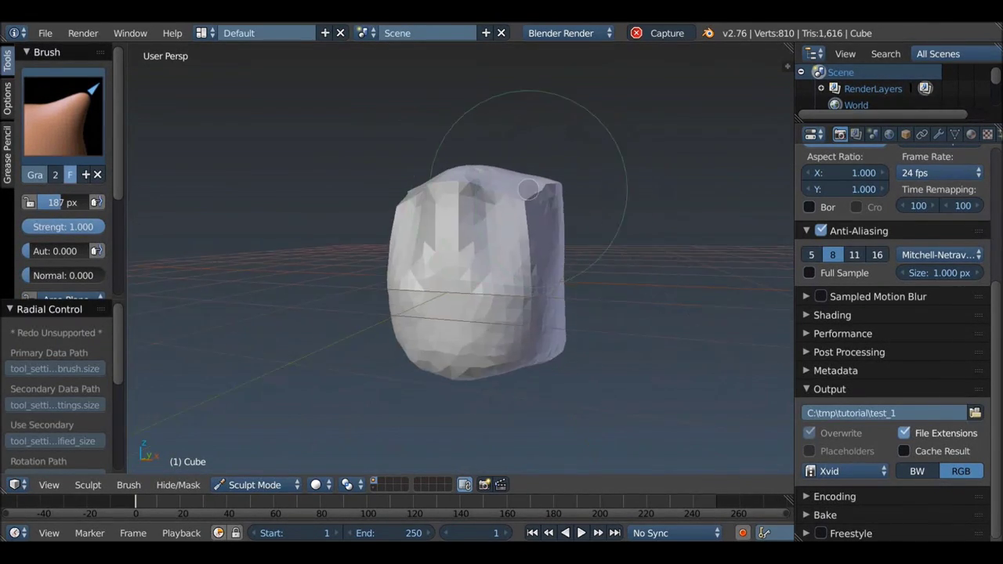
key("c")
left_click_drag(507, 196, 517, 235)
mouse_move(517, 235)
middle_mouse_down()
mouse_move(481, 191)
mouse_move(436, 190)
mouse_move(548, 182)
mouse_move(549, 207)
middle_mouse_up()
Sculpt the face area, then deepen the brow and eye region with a smaller Clay brush.
key("g")
key("f")
left_click(582, 190)
key("c")
scroll(549, 212, "up", 4)
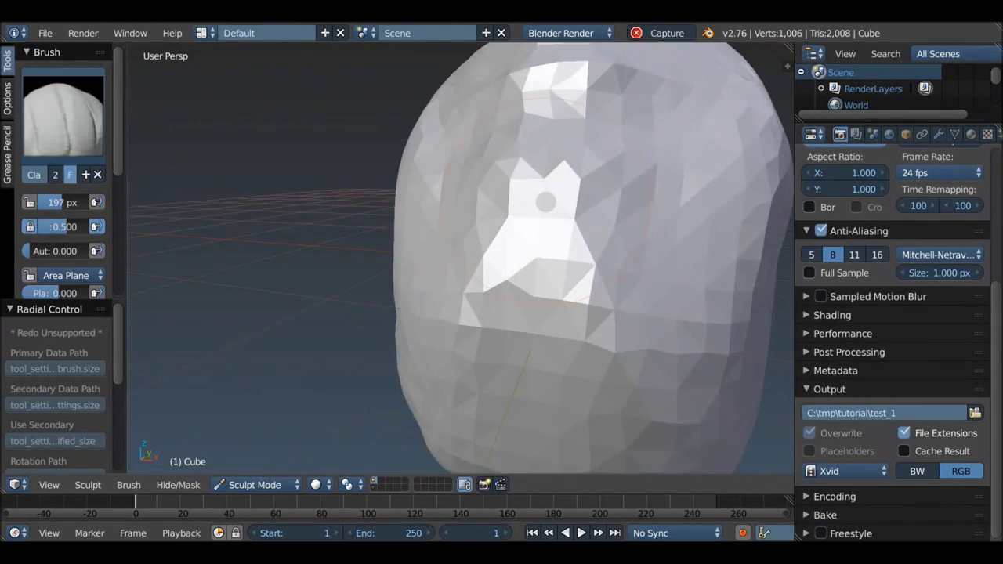
left_click_drag(549, 214, 485, 259)
key("f")
left_click(470, 274)
middle_click_drag(470, 274, 526, 253)
left_click_drag(526, 254, 558, 287)
Add more Clay strokes across the face from several angles.
scroll(503, 212, "down", 3)
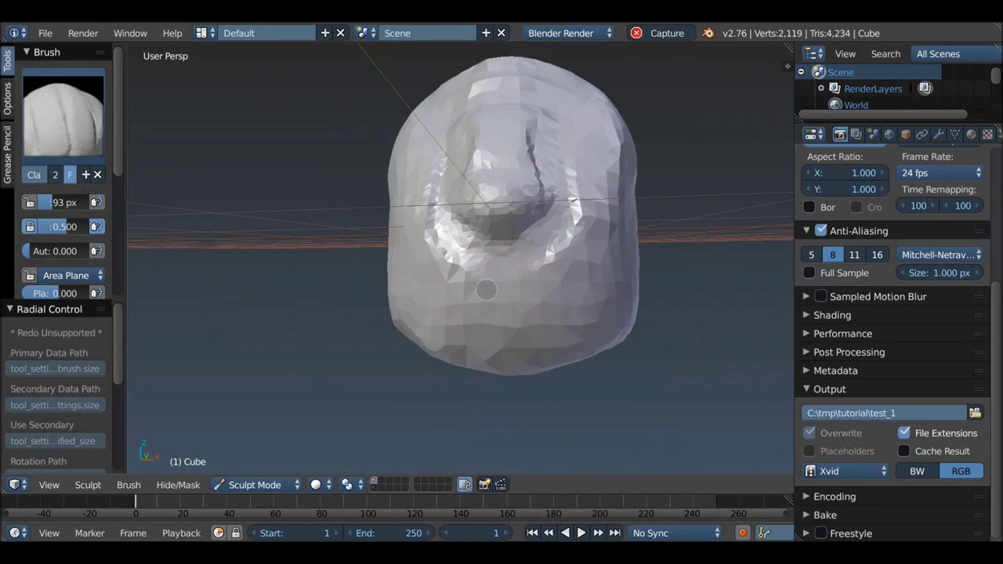
left_click_drag(503, 235, 519, 276)
scroll(571, 279, "up", 3)
scroll(571, 280, "down", 3)
key("c")
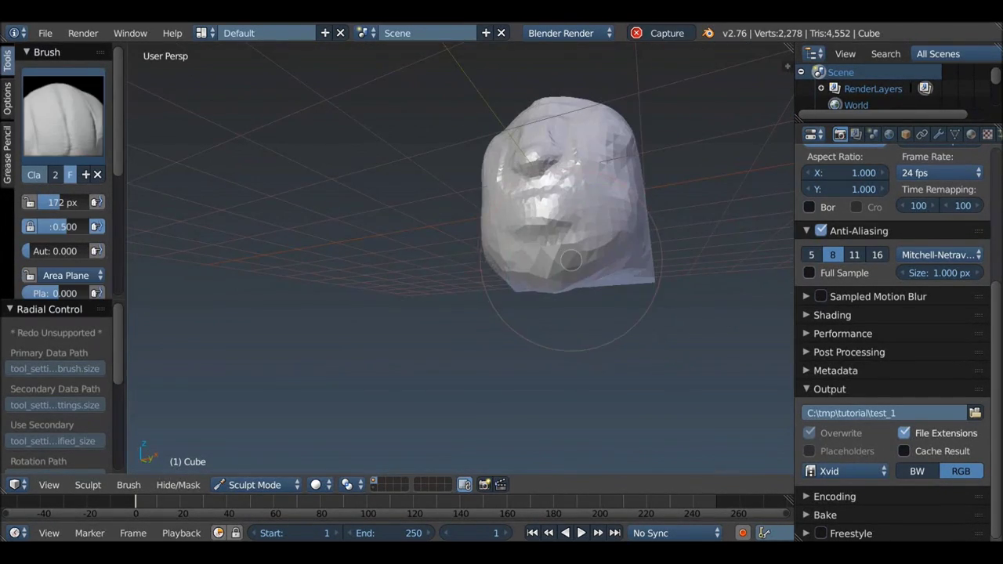
middle_click_drag(548, 258, 533, 235)
left_click_drag(518, 251, 531, 237)
scroll(530, 237, "down", 2)
middle_click_drag(530, 236, 595, 258)
left_click_drag(595, 259, 643, 268)
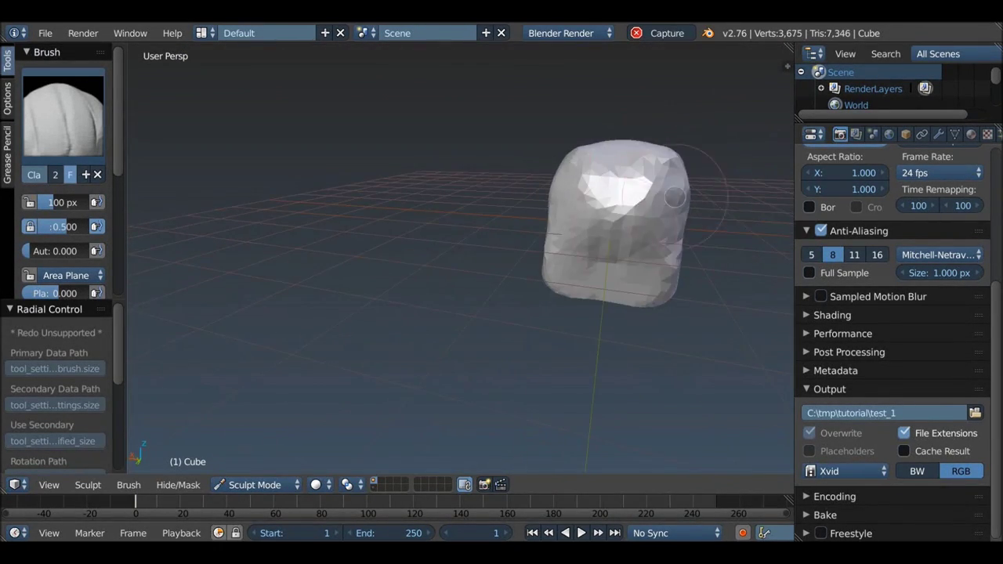
Build up the nose ridge and add another clay stroke to the face.
scroll(634, 196, "up", 4)
middle_click_drag(634, 196, 512, 215)
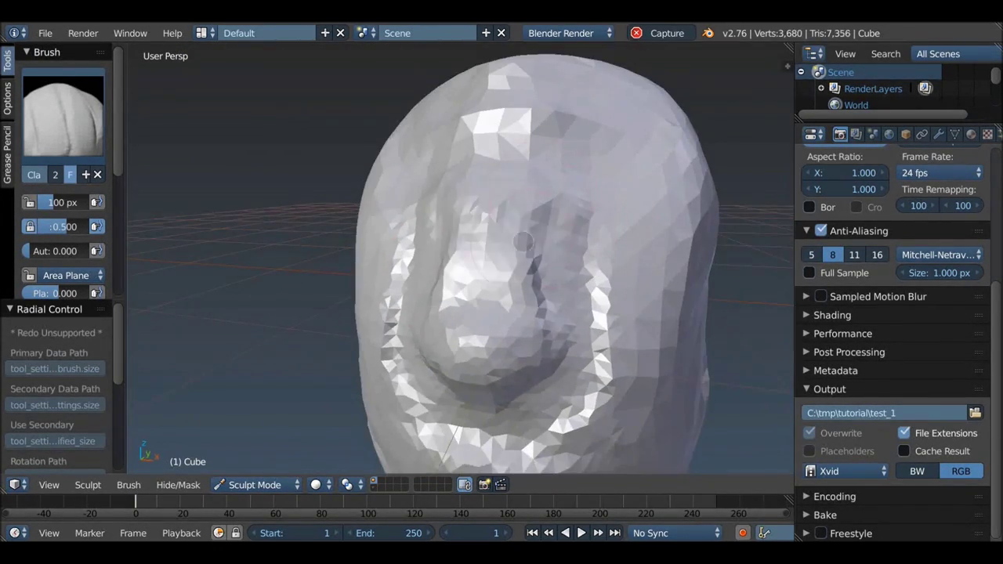
scroll(517, 279, "down", 2)
left_click_drag(517, 278, 521, 270)
mouse_move(521, 270)
middle_mouse_down()
mouse_move(536, 218)
mouse_move(453, 162)
mouse_move(510, 188)
middle_mouse_up()
Switch to the Draw brush and view the head from the side and front.
key("x")
scroll(544, 199, "up", 3)
scroll(537, 197, "down", 4)
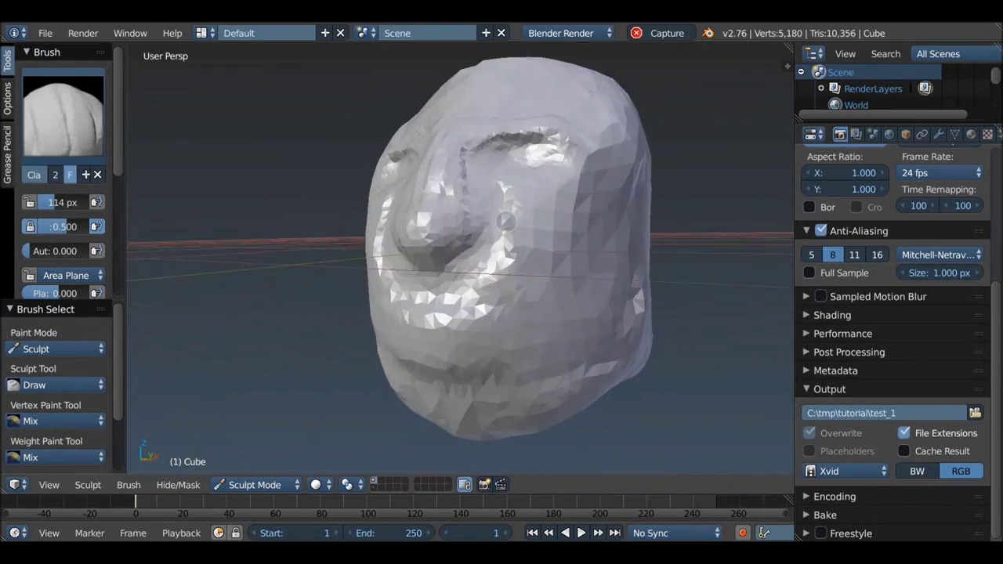
middle_click_drag(538, 197, 476, 153)
scroll(476, 153, "up", 4)
scroll(524, 213, "down", 3)
mouse_move(523, 213)
middle_mouse_down()
mouse_move(470, 235)
mouse_move(545, 282)
mouse_move(501, 298)
middle_mouse_up()
Add detail strokes along the side of the head with a smaller Draw brush.
key("f")
left_click(459, 264)
scroll(545, 282, "up", 2)
left_click_drag(501, 297, 470, 307)
middle_click_drag(470, 307, 513, 337)
left_click(497, 310)
scroll(521, 354, "down", 2)
key("g")
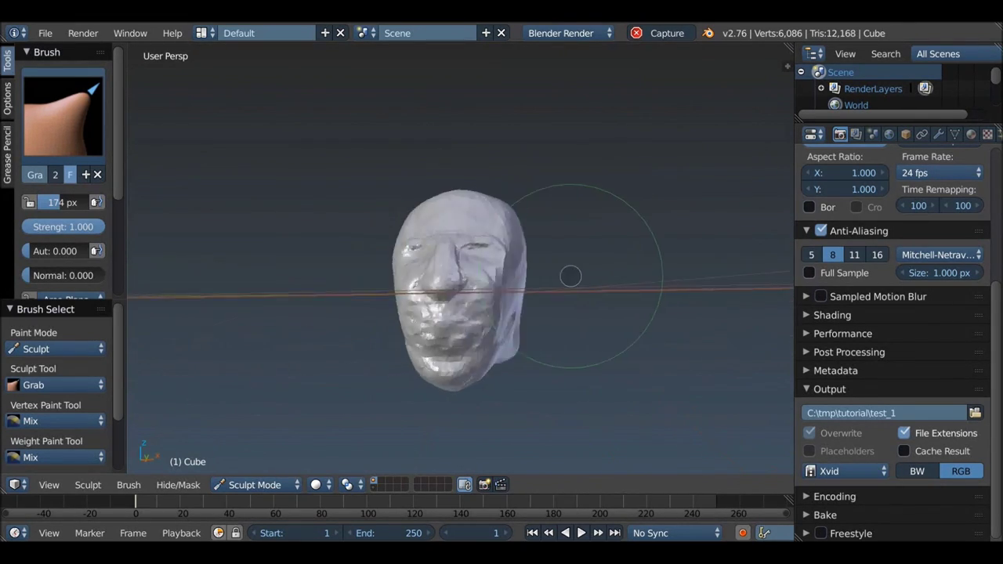
Build up the nose with clay from a close three-quarter view.
middle_click_drag(532, 279, 439, 258)
scroll(439, 263, "up", 2)
scroll(453, 290, "up", 2)
left_click_drag(453, 291, 438, 284)
mouse_move(438, 284)
middle_mouse_down()
mouse_move(369, 313)
mouse_move(431, 284)
middle_mouse_up()
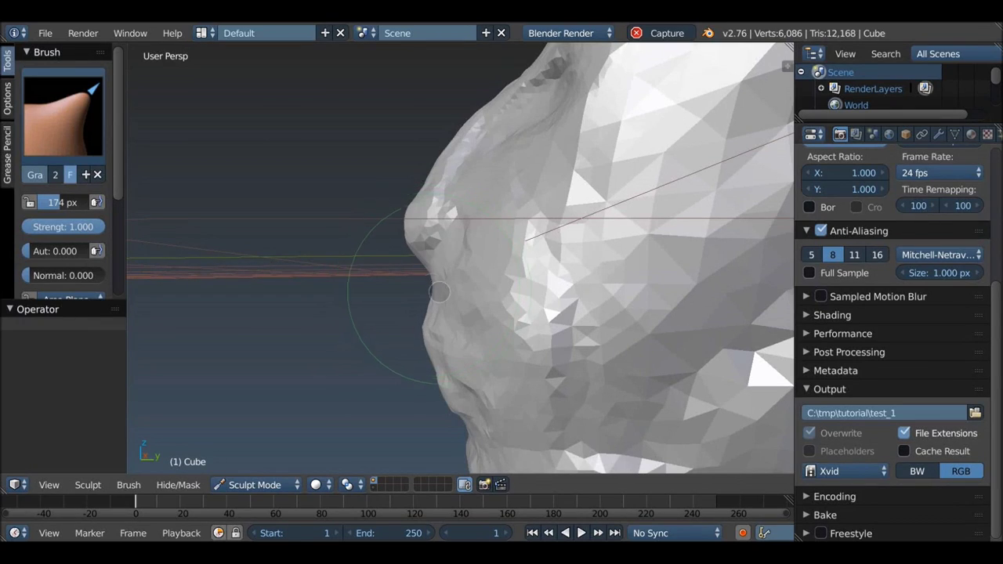
scroll(444, 280, "down", 3)
scroll(433, 217, "down", 2)
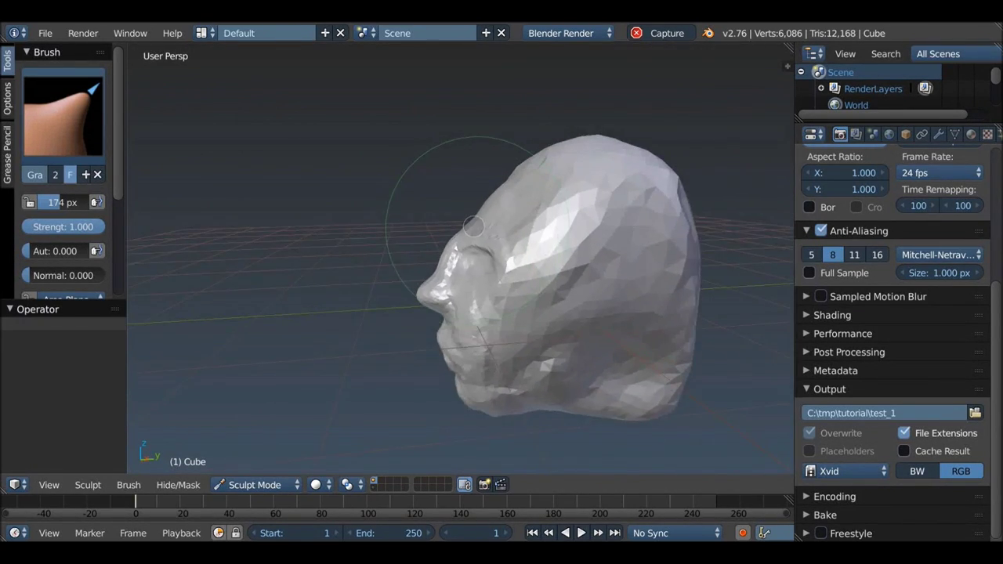
scroll(473, 226, "up", 3)
mouse_move(423, 195)
middle_mouse_down()
mouse_move(470, 206)
mouse_move(458, 216)
mouse_move(470, 235)
middle_mouse_up()
key("f")
left_click_drag(470, 235, 473, 259)
key("c")
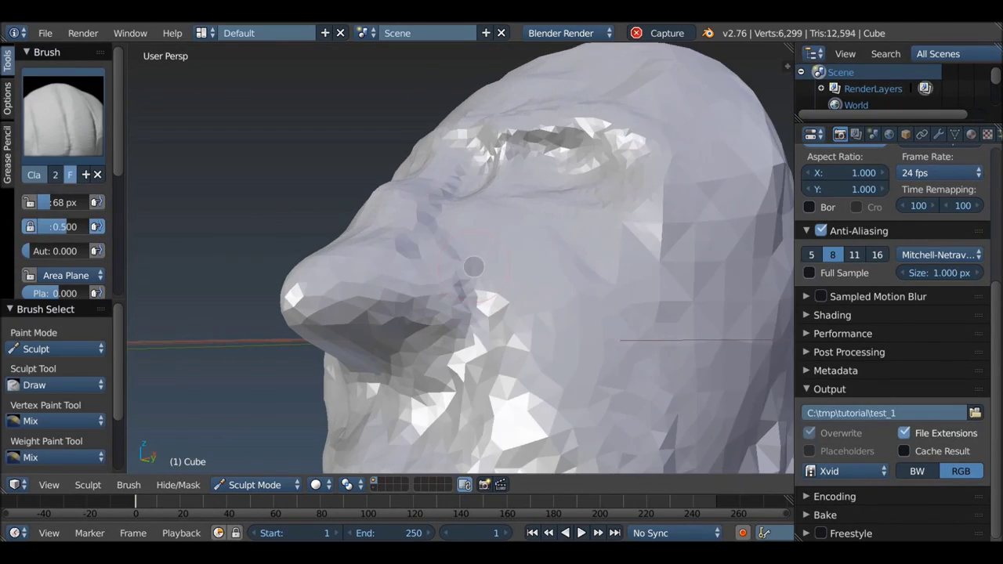
Crease and sharpen the line between the lips with the Crease brush.
scroll(475, 332, "down", 2)
scroll(475, 332, "down", 1)
middle_click_drag(474, 333, 510, 329)
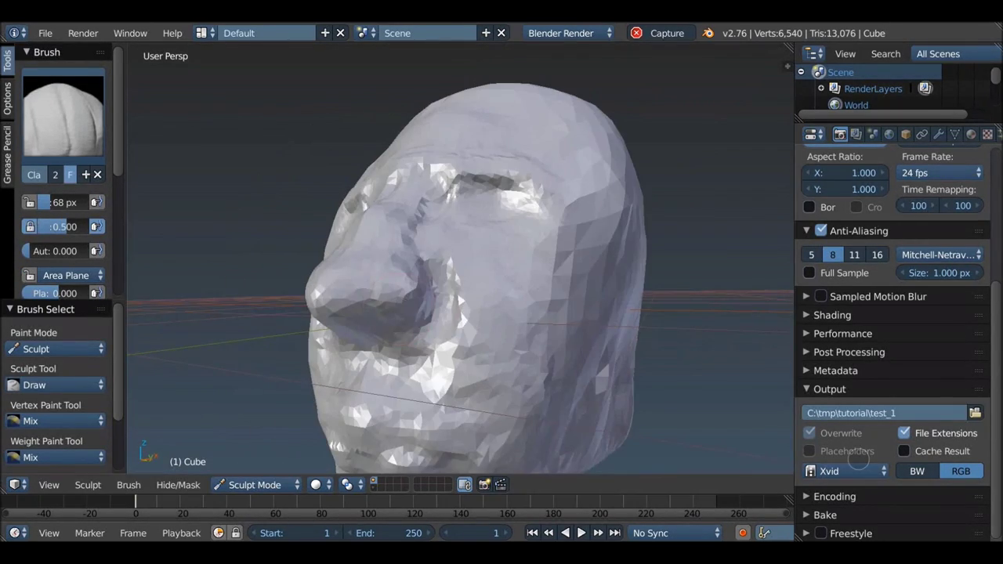
mouse_move(357, 307)
middle_mouse_down()
mouse_move(436, 347)
mouse_move(470, 349)
middle_mouse_up()
key("shift+c")
left_click_drag(470, 349, 554, 352)
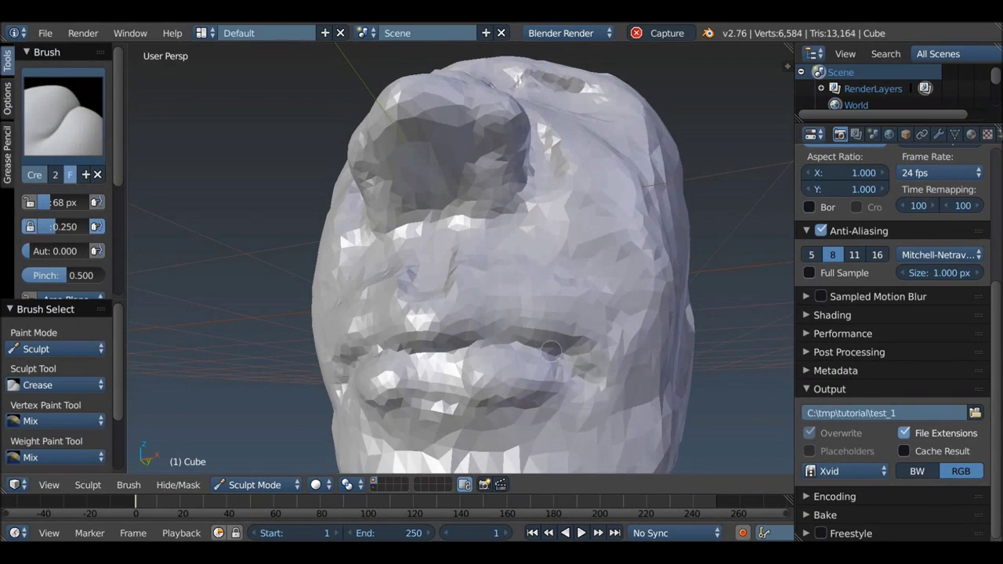
middle_click_drag(448, 393, 509, 344)
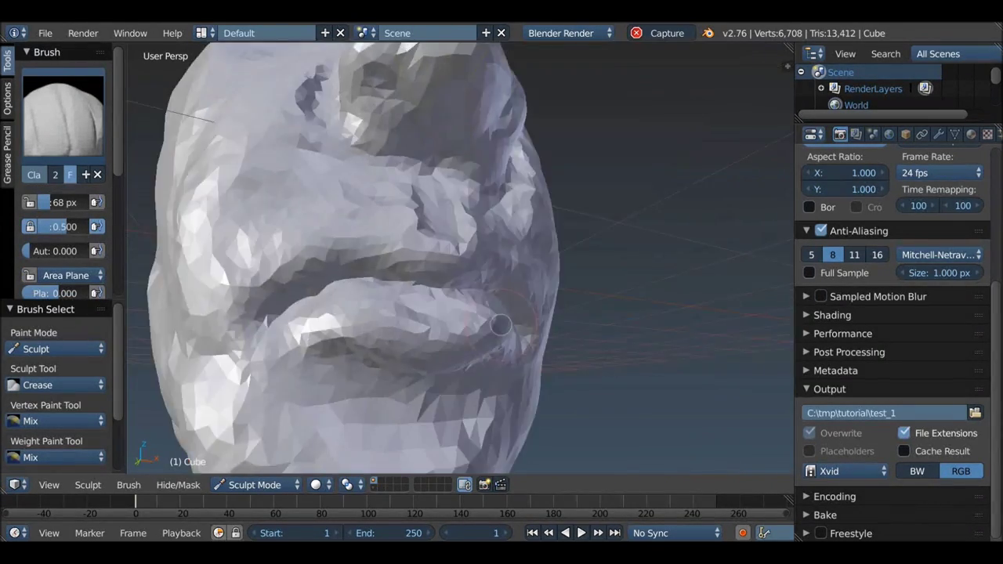
left_click_drag(510, 345, 541, 314)
scroll(550, 295, "up", 2)
scroll(550, 294, "down", 3)
mouse_move(550, 294)
middle_mouse_down()
mouse_move(432, 316)
mouse_move(600, 203)
middle_mouse_up()
Add clay to the lips and chin with a resized brush.
key("g")
key("f")
key("c")
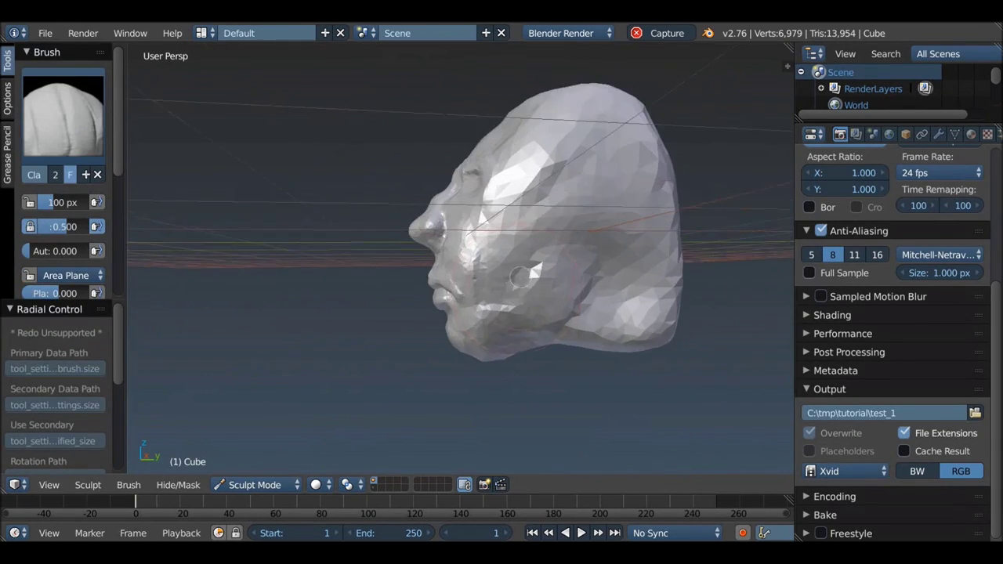
left_click_drag(607, 192, 597, 231)
middle_click_drag(598, 230, 616, 307)
key("g")
scroll(616, 307, "down", 2)
key("f")
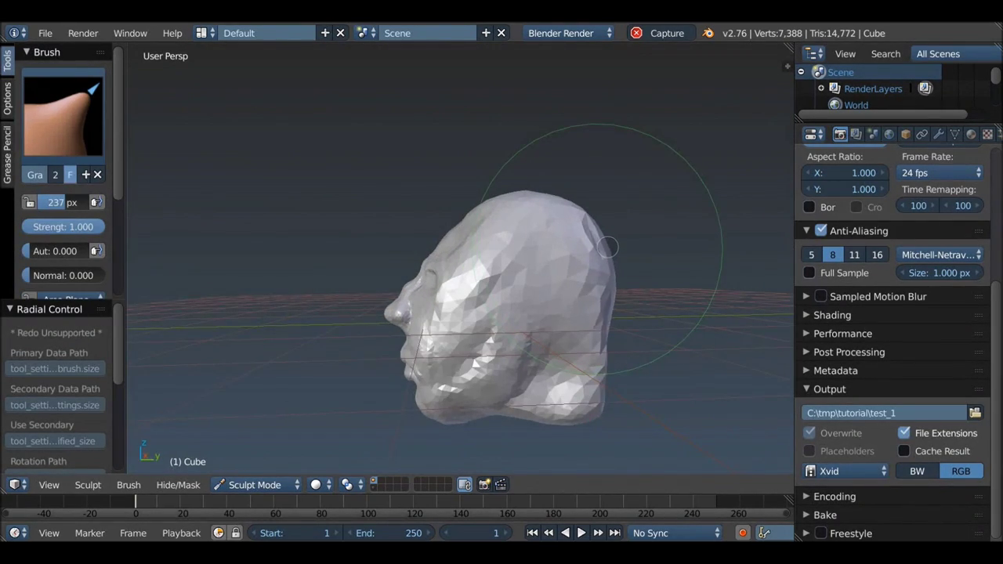
left_click(566, 255)
mouse_move(566, 255)
middle_mouse_down()
mouse_move(491, 260)
mouse_move(481, 291)
middle_mouse_up()
scroll(532, 259, "up", 4)
Build up the area under and around the eye with a larger Clay brush.
key("c")
scroll(491, 260, "up", 2)
key("ctrl+z")
key("g")
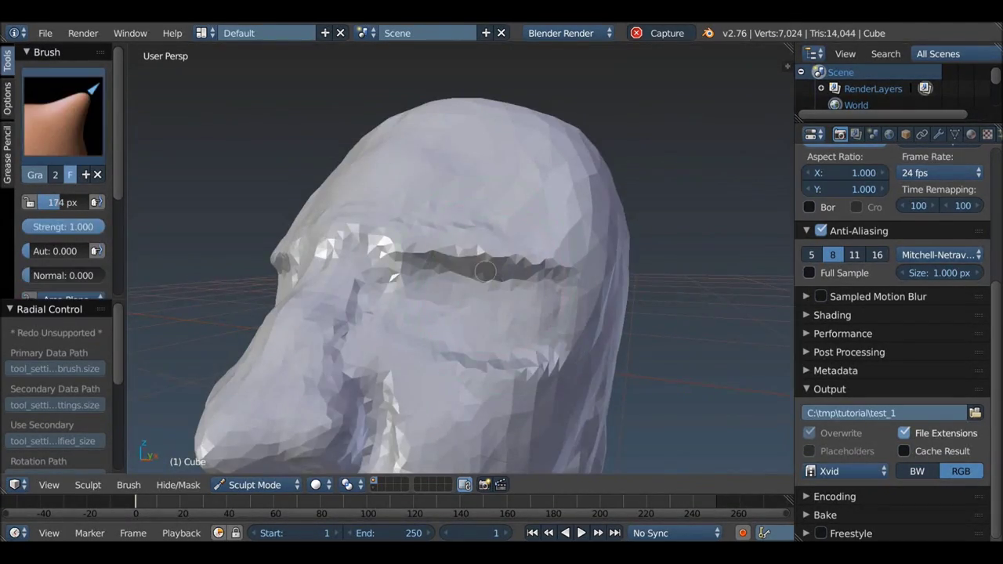
scroll(396, 257, "up", 3)
key("c")
scroll(398, 279, "up", 2)
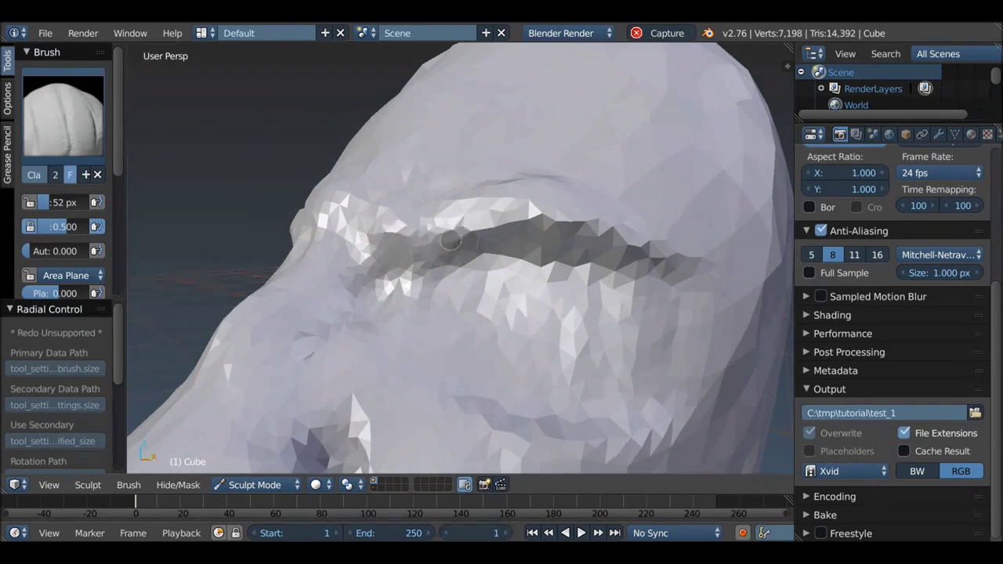
left_click_drag(483, 203, 424, 290)
key("f")
left_click(424, 290)
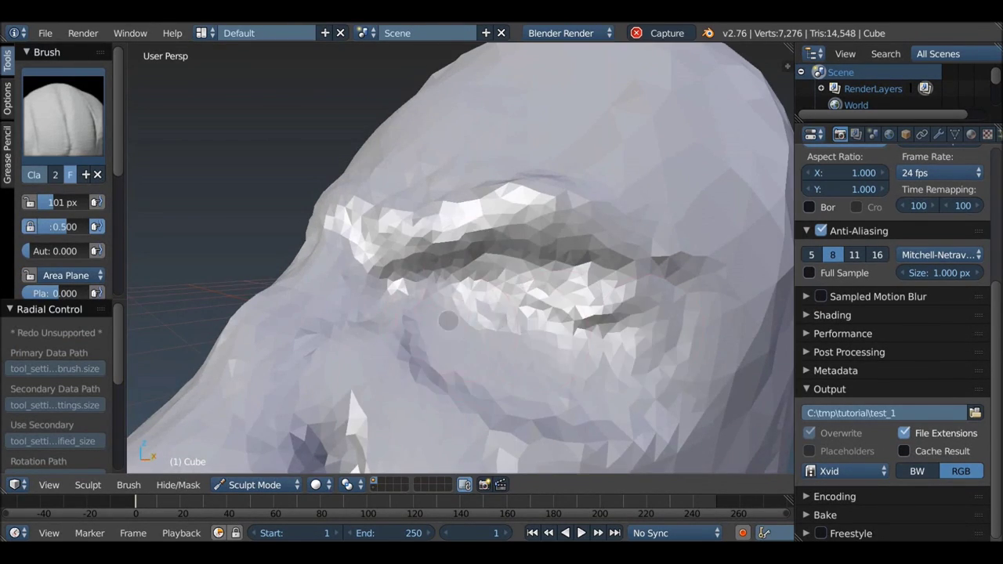
left_click(464, 329)
Inspect the head from three-quarter, top and lower side views.
scroll(464, 329, "down", 5)
middle_click_drag(478, 337, 463, 319)
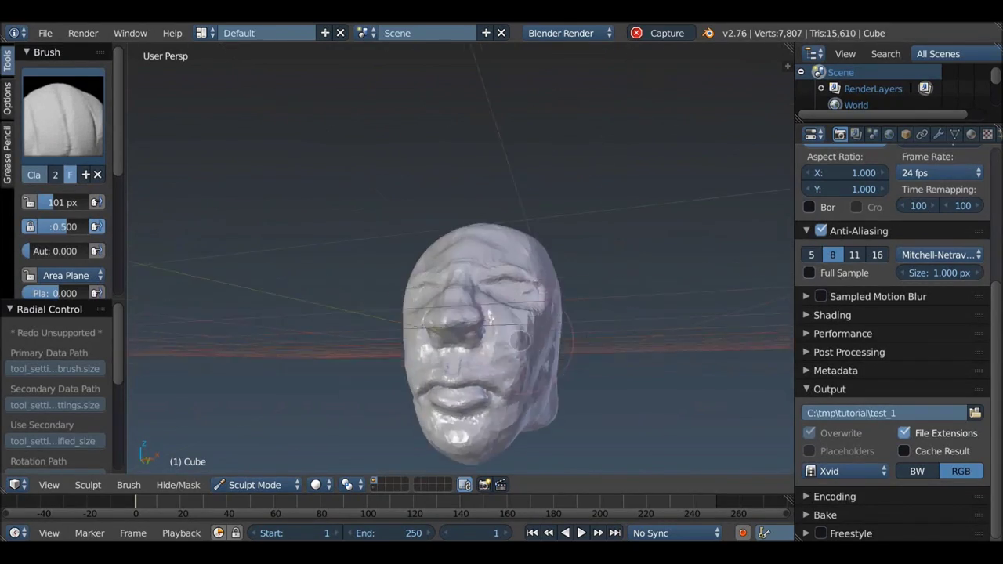
middle_click_drag(493, 283, 553, 316)
key("g")
mouse_move(511, 272)
middle_mouse_down()
mouse_move(572, 335)
mouse_move(578, 303)
mouse_move(507, 135)
middle_mouse_up()
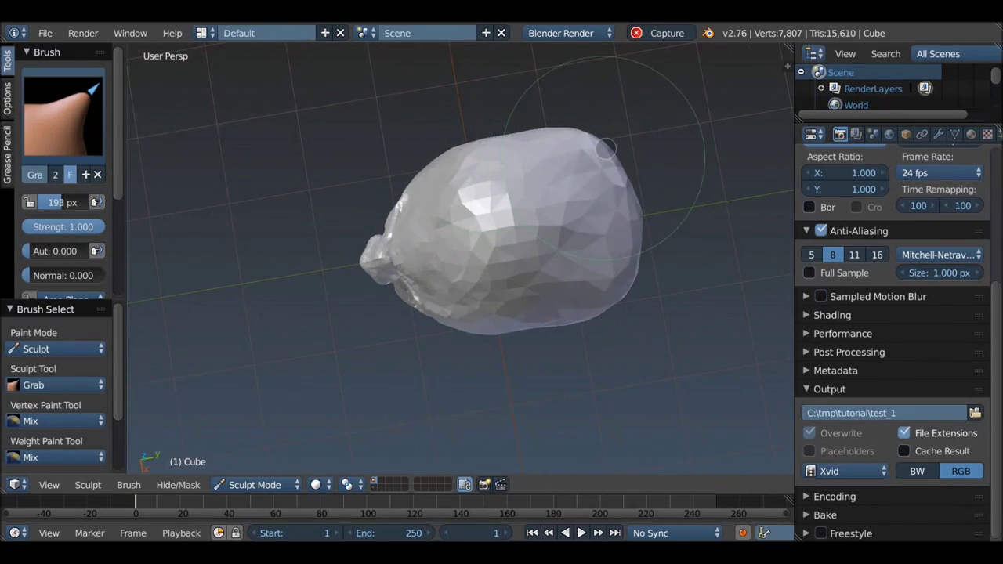
mouse_move(632, 149)
middle_mouse_down()
mouse_move(597, 213)
mouse_move(425, 152)
mouse_move(416, 138)
mouse_move(543, 253)
mouse_move(477, 235)
middle_mouse_up()
Add clay around the eye and sculpt the eyelid area.
key("c")
key("f")
left_click(478, 236)
left_click_drag(478, 235, 394, 216)
scroll(394, 216, "up", 2)
mouse_move(394, 216)
middle_mouse_down()
mouse_move(407, 258)
mouse_move(381, 285)
mouse_move(357, 258)
middle_mouse_up()
left_click_drag(357, 259, 458, 338)
scroll(459, 339, "down", 2)
mouse_move(458, 338)
middle_mouse_down()
mouse_move(423, 156)
mouse_move(470, 133)
mouse_move(454, 208)
middle_mouse_up()
Add clay to the lower face from a left side view.
key("g")
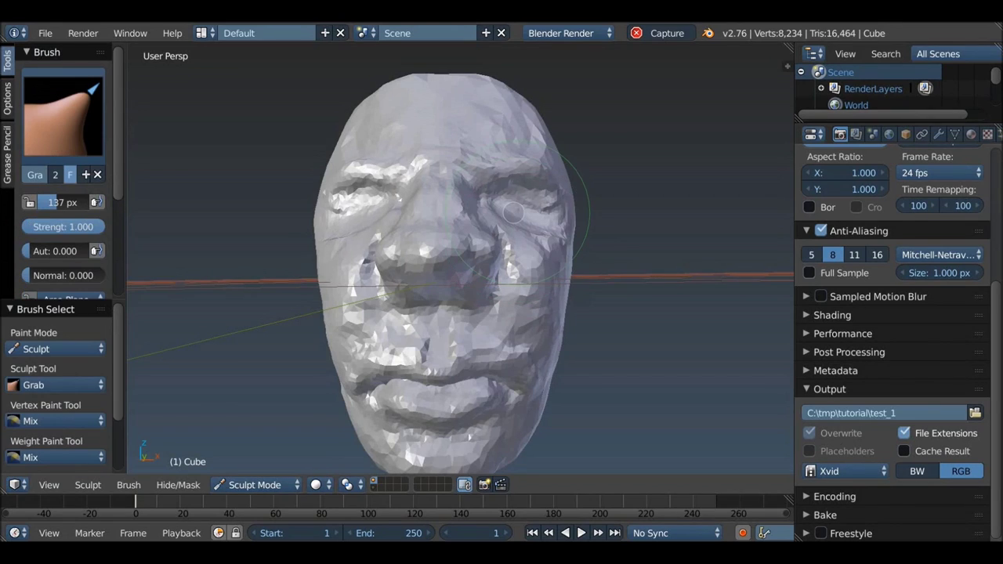
scroll(545, 205, "down", 3)
mouse_move(505, 314)
middle_mouse_down()
mouse_move(592, 311)
mouse_move(439, 321)
mouse_move(481, 347)
mouse_move(472, 329)
mouse_move(474, 337)
middle_mouse_up()
key("c")
key("f")
left_click(591, 312)
left_click_drag(475, 337, 477, 345)
mouse_move(477, 344)
middle_mouse_down()
mouse_move(376, 345)
mouse_move(459, 369)
mouse_move(593, 342)
mouse_move(563, 389)
middle_mouse_up()
Review the mouth and chin from side views, then take up the Crease brush.
key("g")
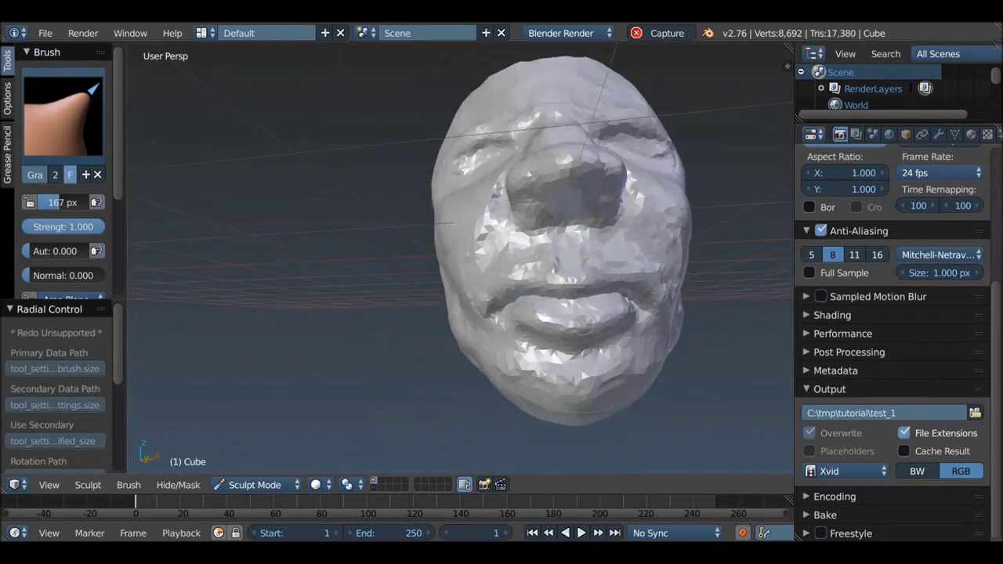
scroll(589, 346, "up", 5)
scroll(589, 346, "down", 5)
key("c")
mouse_move(589, 346)
middle_mouse_down()
mouse_move(598, 323)
mouse_move(591, 352)
middle_mouse_up()
scroll(598, 323, "up", 2)
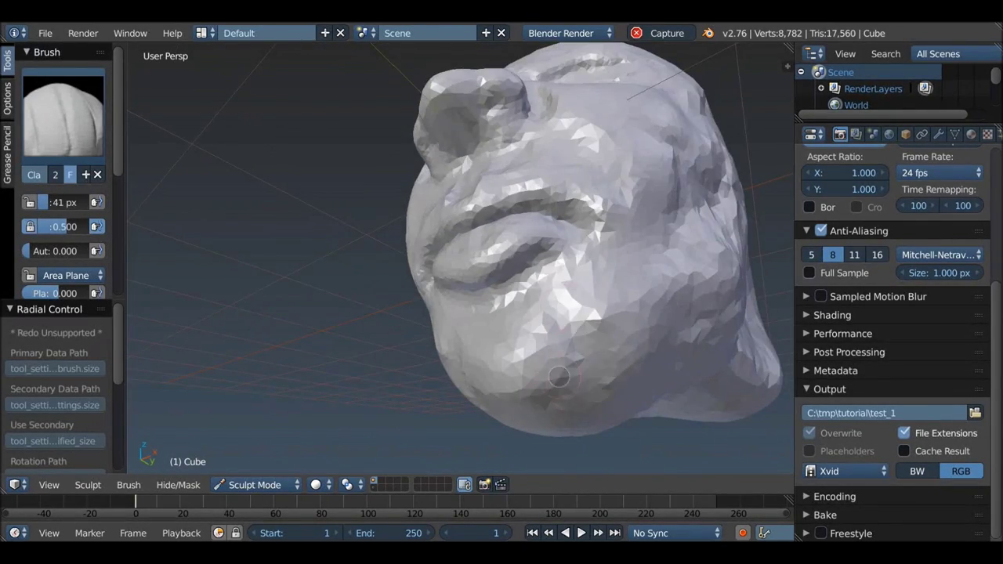
scroll(567, 323, "up", 3)
scroll(564, 320, "up", 2)
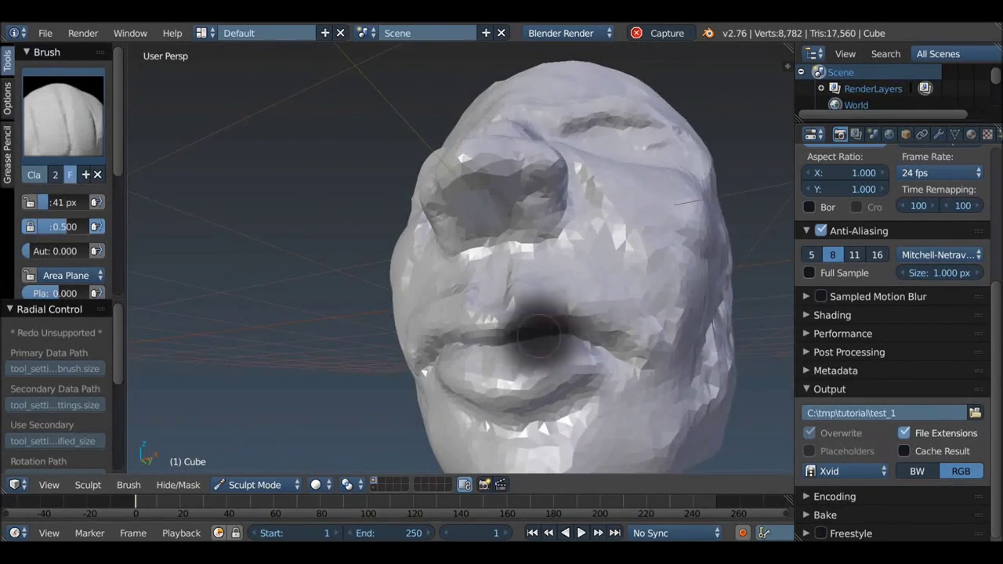
key("g")
mouse_move(523, 322)
middle_mouse_down()
mouse_move(548, 325)
mouse_move(502, 329)
mouse_move(522, 341)
mouse_move(596, 344)
mouse_move(515, 305)
middle_mouse_up()
key("shift+c")
scroll(522, 342, "up", 3)
Build up clay on the lips with a smaller brush, undoing the stray strokes.
key("f")
left_click(580, 345)
key("ctrl+z")
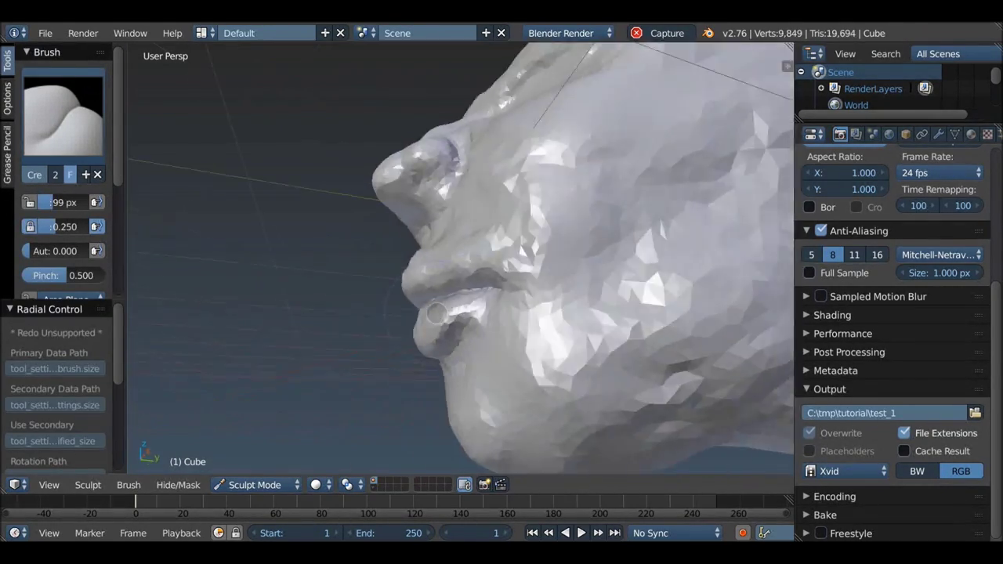
key("c")
middle_click_drag(523, 350, 548, 345)
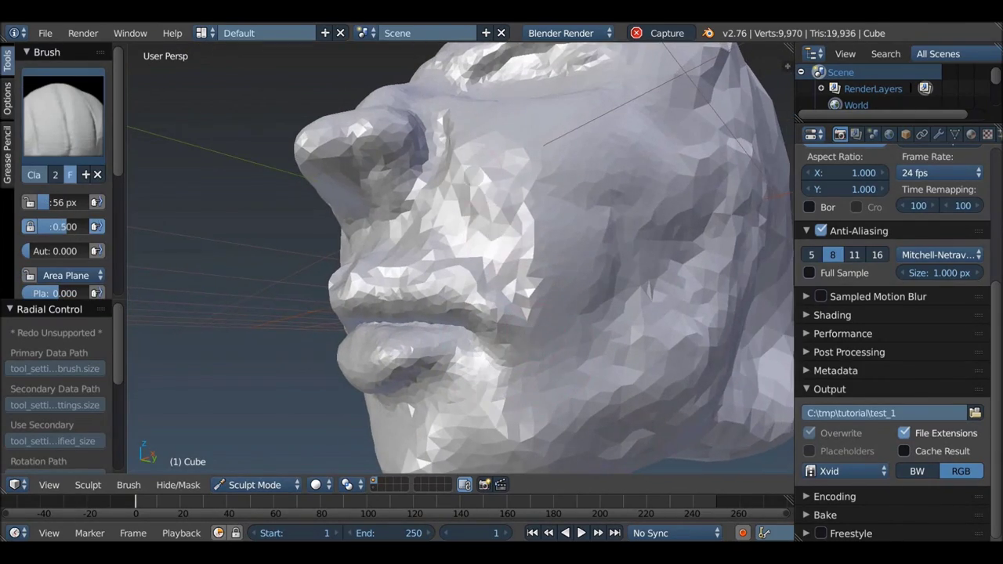
left_click_drag(510, 236, 521, 258)
mouse_move(521, 258)
middle_mouse_down()
mouse_move(534, 284)
mouse_move(461, 245)
middle_mouse_up()
key("ctrl+z")
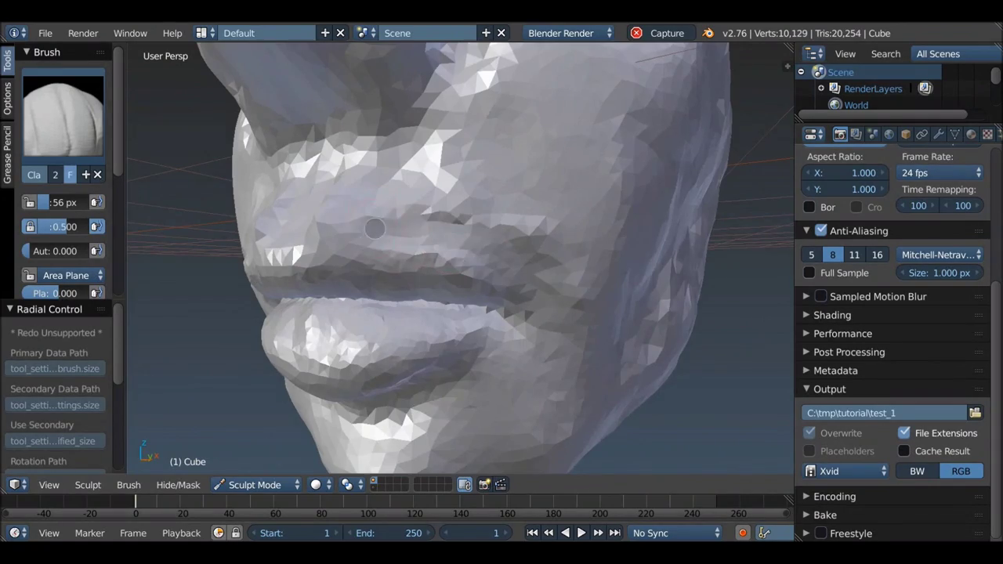
Add clay above the upper lip, then view the face in side profile.
middle_click_drag(374, 227, 408, 235)
left_click_drag(408, 235, 415, 239)
mouse_move(416, 239)
middle_mouse_down()
mouse_move(449, 241)
mouse_move(407, 235)
middle_mouse_up()
scroll(407, 235, "down", 3)
scroll(376, 235, "up", 4)
left_click_drag(360, 235, 368, 237)
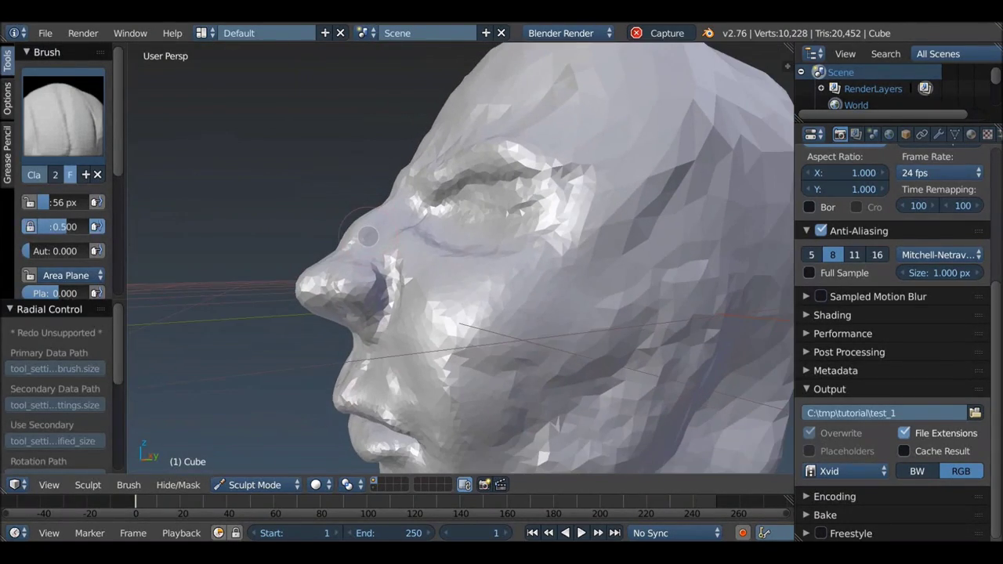
key("g")
mouse_move(367, 235)
middle_mouse_down()
mouse_move(342, 288)
mouse_move(423, 282)
middle_mouse_up()
Reshape the eye socket with Clay brush strokes.
key("x")
scroll(376, 290, "up", 5)
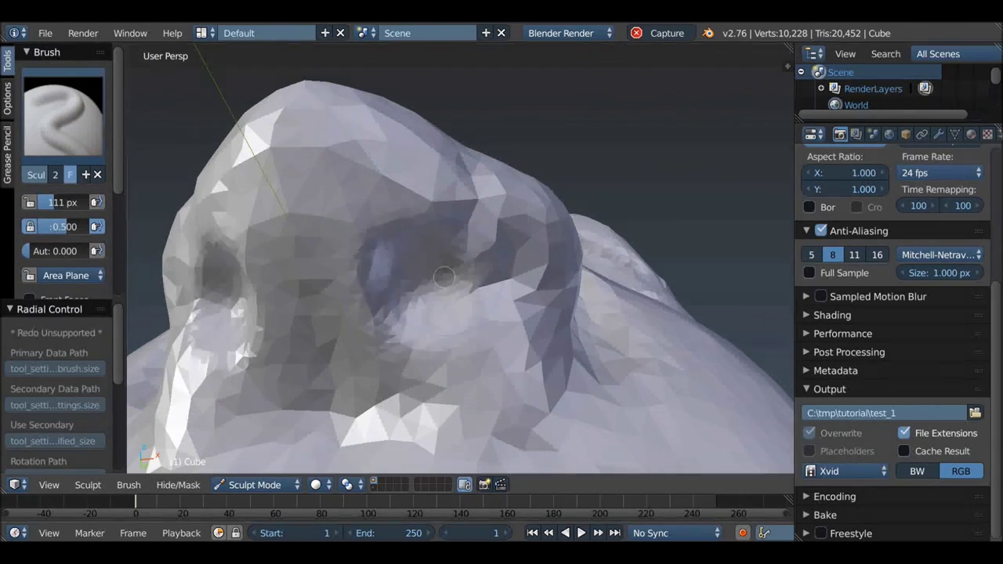
scroll(418, 269, "down", 3)
middle_click_drag(418, 270, 438, 250)
scroll(439, 251, "up", 4)
key("c")
middle_click_drag(303, 288, 291, 296)
left_click_drag(291, 296, 281, 303)
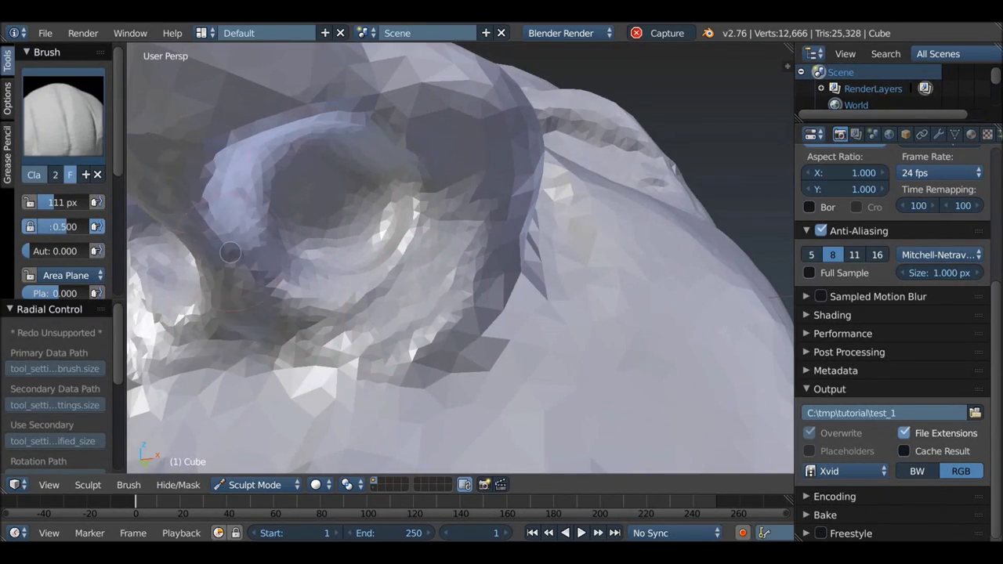
scroll(194, 173, "down", 4)
scroll(273, 195, "up", 4)
From a frontal view, sharpen the line between the lips.
key("shift+c")
scroll(286, 239, "down", 4)
middle_click_drag(285, 239, 329, 235)
scroll(329, 235, "up", 4)
key("c")
left_click_drag(165, 188, 196, 188)
scroll(299, 183, "up", 3)
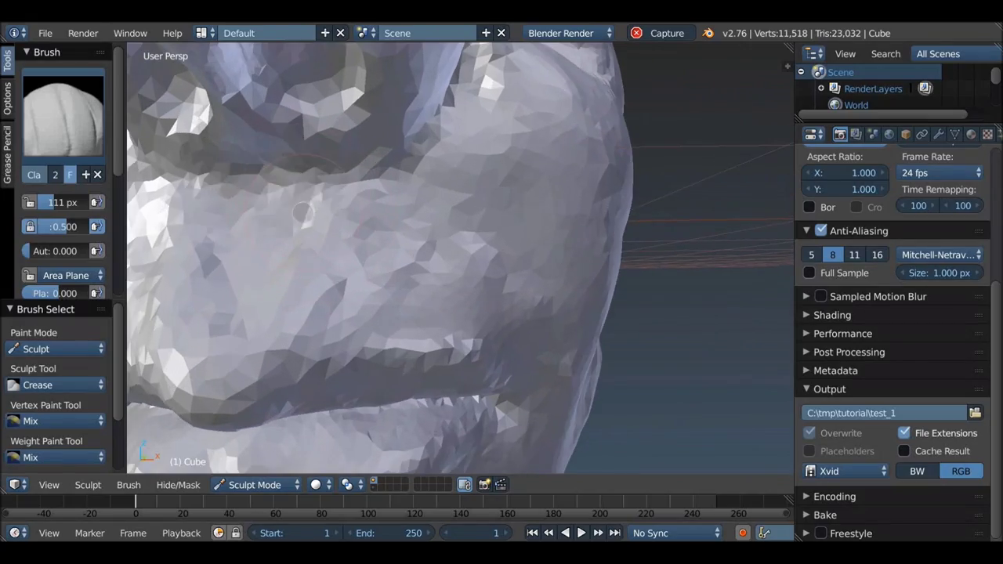
scroll(241, 293, "down", 4)
middle_click_drag(241, 293, 231, 295)
scroll(232, 295, "up", 3)
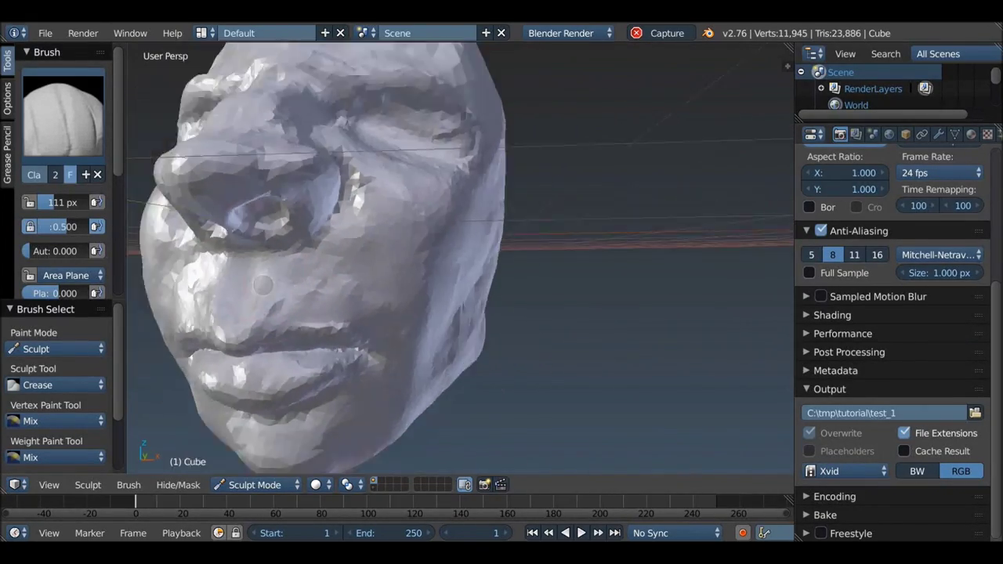
Build up clay beside the nostril and on the cheek next to the nose.
key("g")
key("f")
scroll(227, 296, "down", 4)
mouse_move(227, 296)
middle_mouse_down()
mouse_move(329, 235)
mouse_move(298, 305)
mouse_move(337, 321)
middle_mouse_up()
scroll(313, 251, "up", 3)
key("c")
scroll(287, 316, "up", 2)
left_click_drag(337, 321, 353, 313)
middle_click_drag(353, 314, 399, 329)
left_click_drag(400, 329, 411, 337)
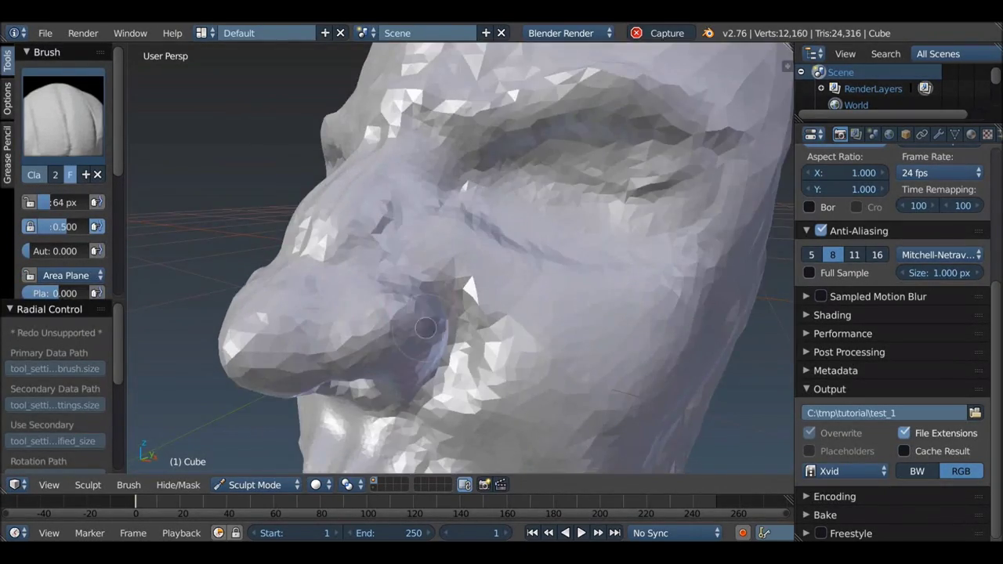
middle_click_drag(411, 337, 389, 304)
Orbit out and around to the side of the head where the ear goes.
key("shift+c")
left_click_drag(389, 303, 394, 305)
mouse_move(393, 305)
middle_mouse_down()
mouse_move(325, 314)
mouse_move(331, 269)
middle_mouse_up()
scroll(361, 309, "down", 3)
scroll(325, 313, "down", 1)
key("c")
left_click_drag(329, 274, 331, 269)
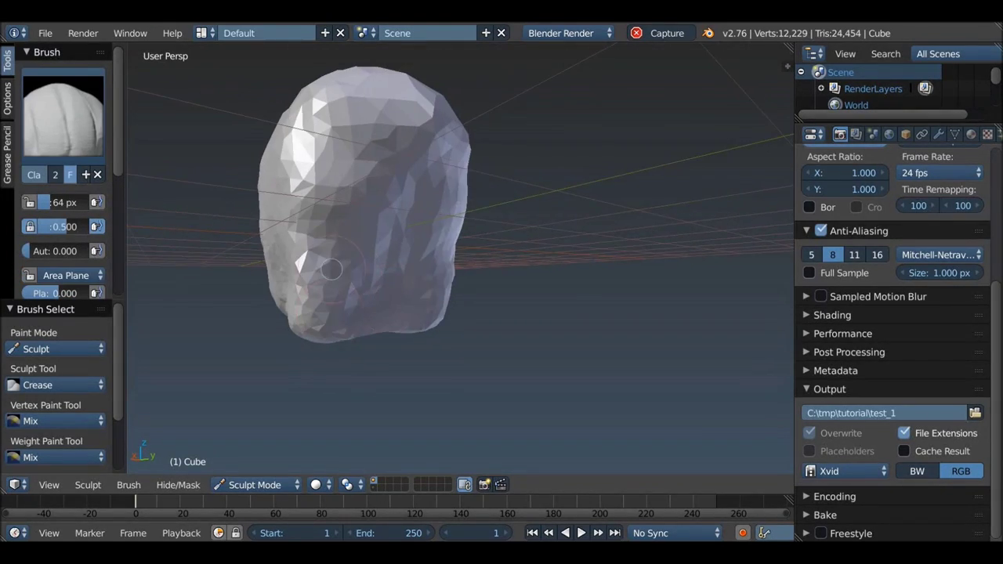
mouse_move(439, 224)
middle_mouse_down()
mouse_move(360, 305)
mouse_move(232, 221)
middle_mouse_up()
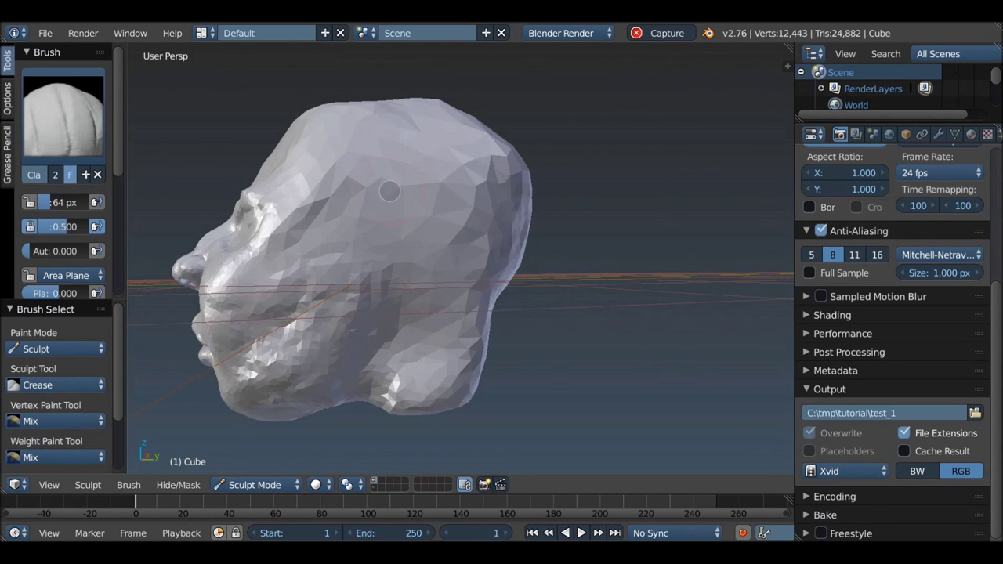
middle_click_drag(377, 236, 380, 230)
scroll(381, 229, "up", 4)
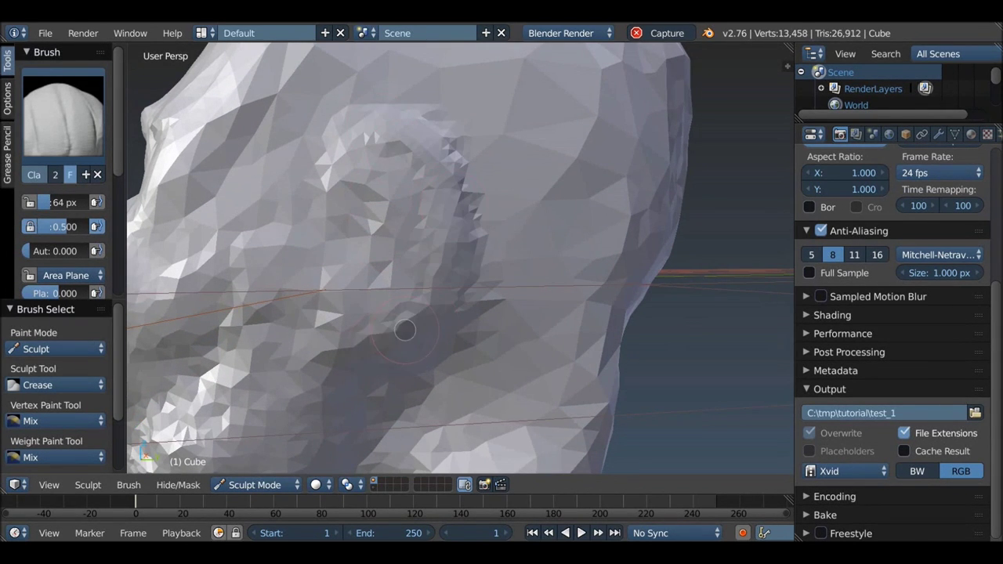
With a much smaller Grab brush, block in the rim of the ear.
key("g")
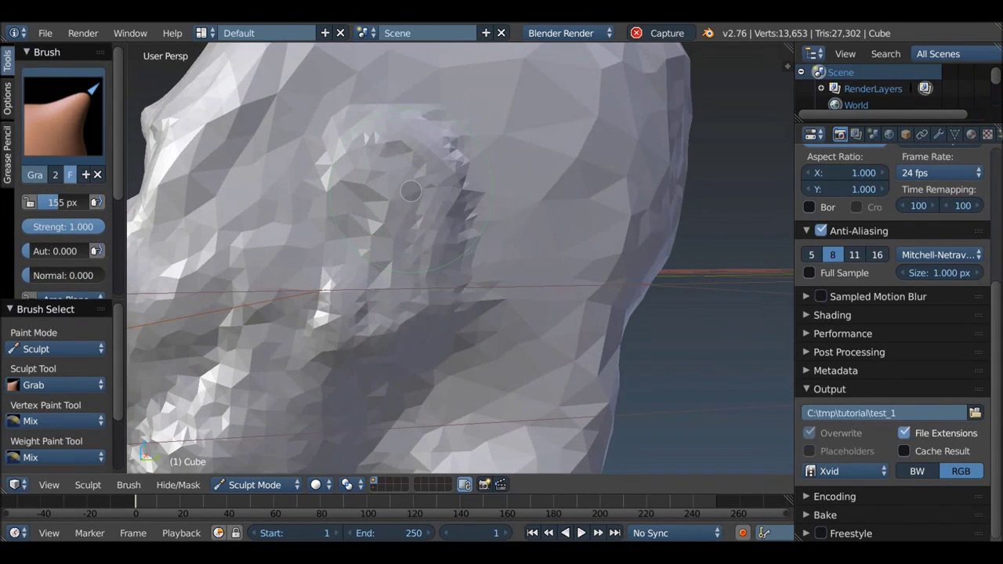
key("f")
left_click(439, 179)
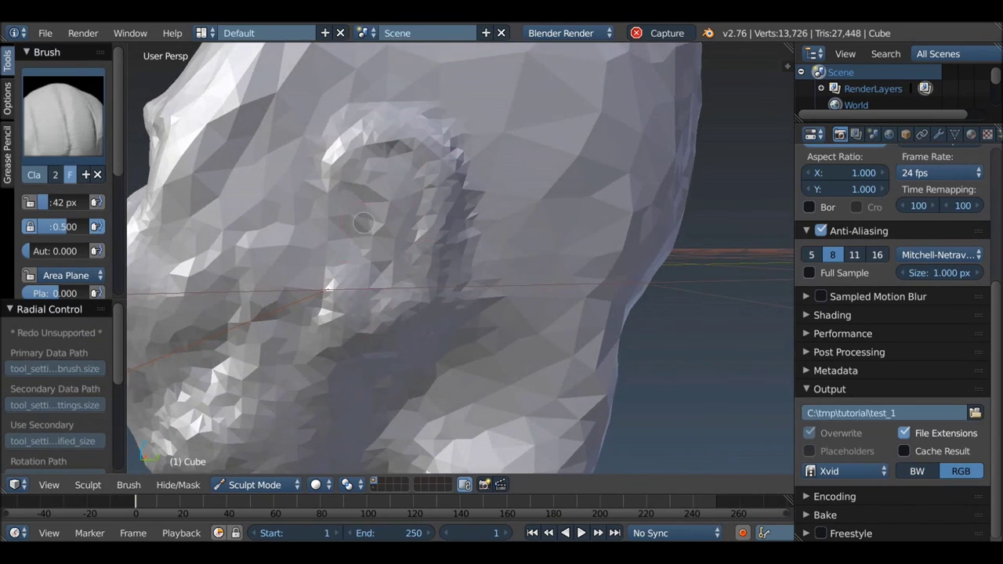
mouse_move(363, 223)
middle_mouse_down()
mouse_move(389, 216)
mouse_move(408, 184)
middle_mouse_up()
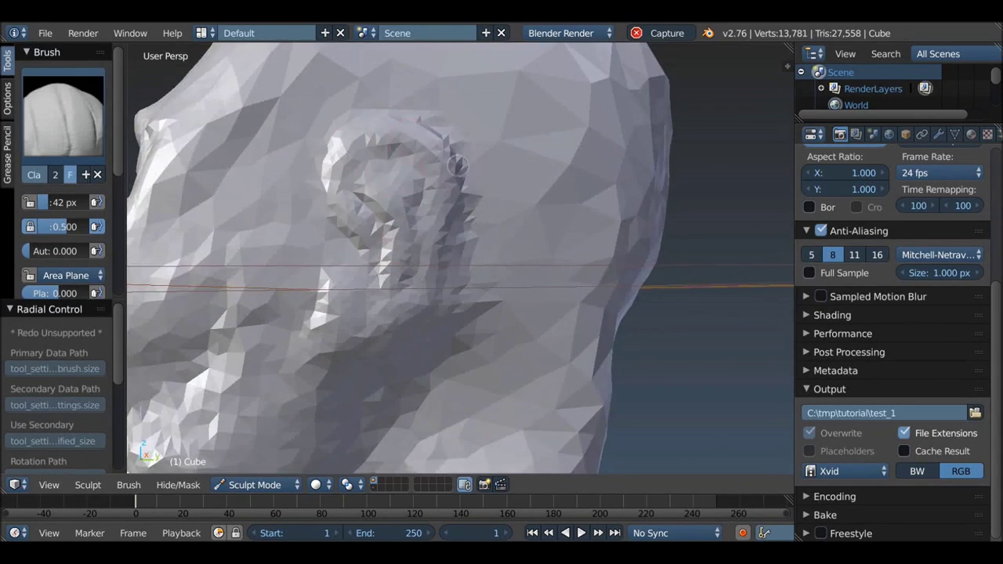
scroll(407, 184, "down", 2)
Mask and invert so only the ear moves, pull it outward, then clear the mask.
key("m")
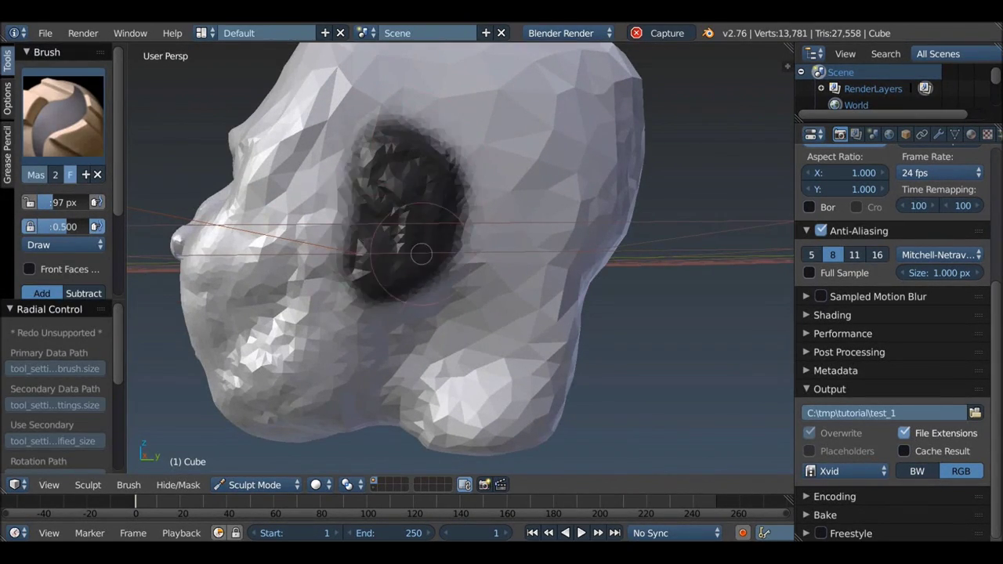
key("ctrl+i")
scroll(422, 177, "down", 3)
mouse_move(422, 177)
middle_mouse_down()
mouse_move(438, 195)
mouse_move(429, 200)
mouse_move(459, 224)
middle_mouse_up()
key("g")
scroll(459, 224, "up", 2)
scroll(459, 224, "up", 3)
key("f")
left_click(459, 225)
left_click_drag(459, 226, 493, 228)
mouse_move(494, 227)
middle_mouse_down()
mouse_move(439, 243)
mouse_move(384, 198)
middle_mouse_up()
key("alt+m")
Add clay inside the ear and pull the lower ear rim into shape.
key("c")
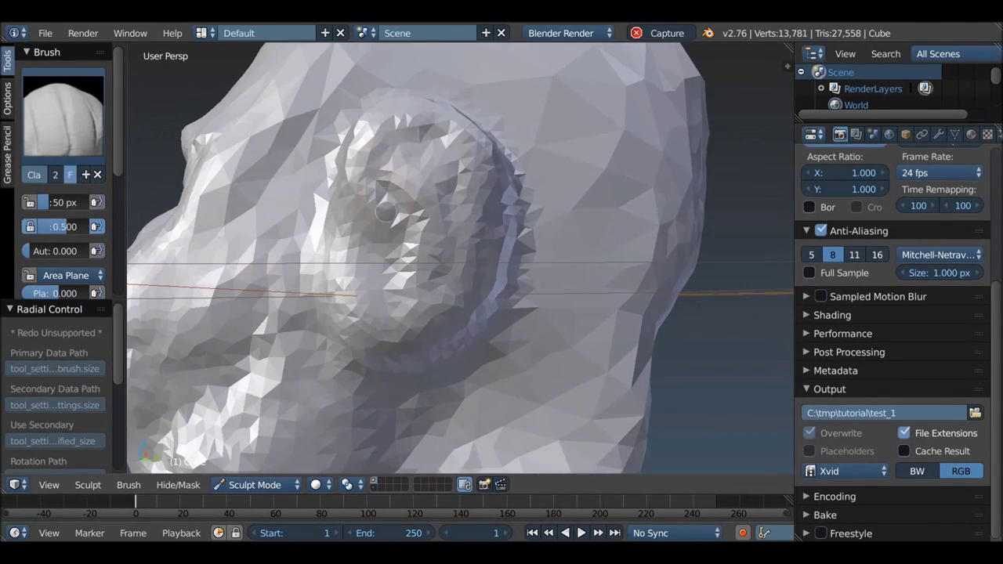
middle_click_drag(444, 182, 407, 330)
left_click(407, 330)
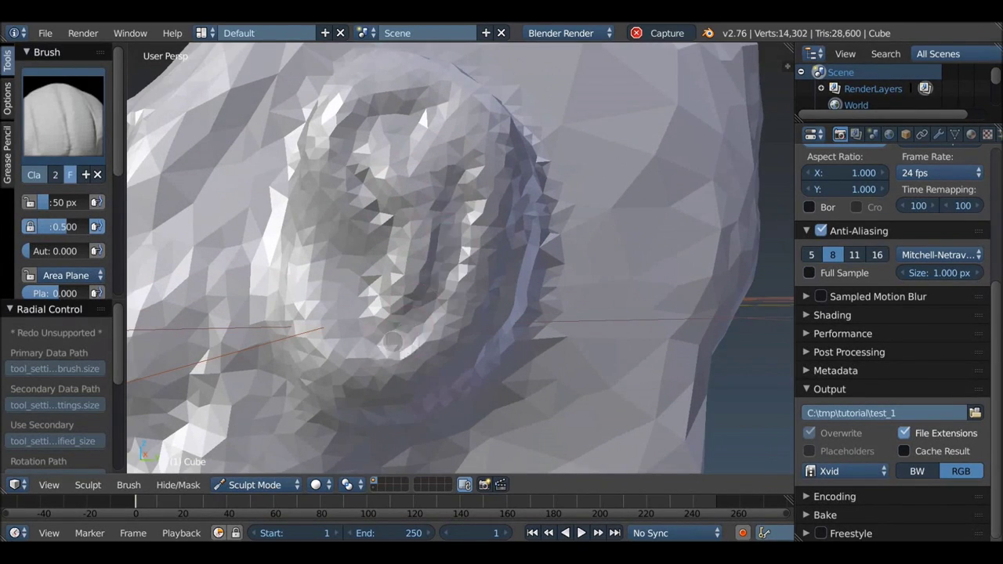
scroll(407, 330, "up", 2)
key("g")
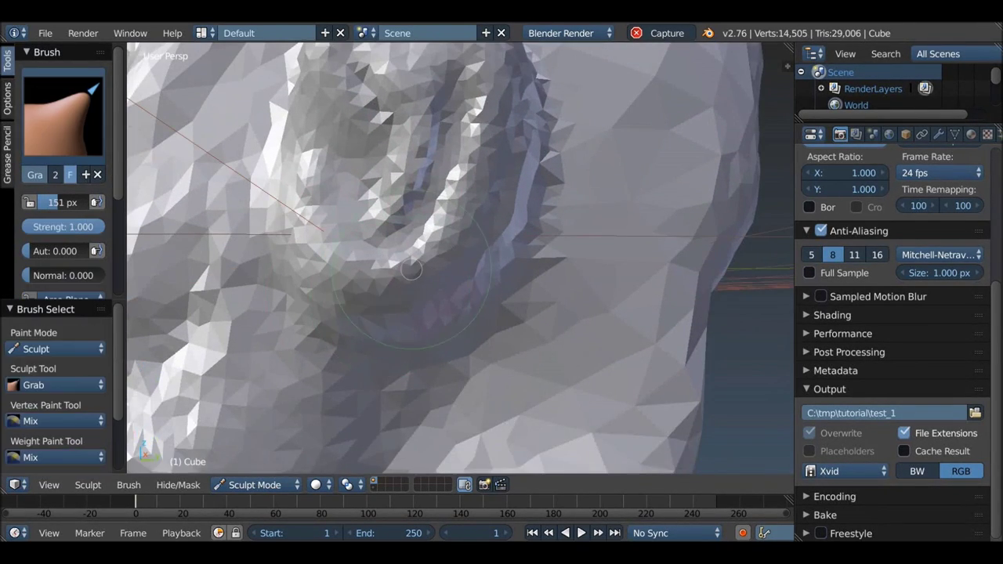
middle_click_drag(410, 329, 477, 284)
mouse_move(347, 383)
middle_mouse_down()
mouse_move(470, 243)
mouse_move(444, 192)
middle_mouse_up()
Use the Draw brush to add a ridge and carve folds inside the ear.
key("c")
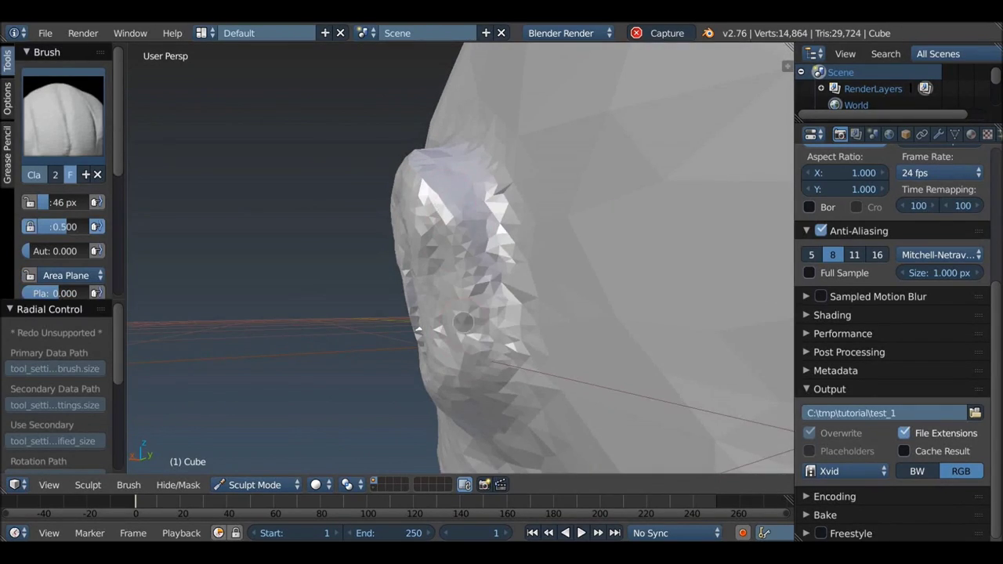
key("x")
left_click_drag(494, 407, 510, 313)
middle_click_drag(509, 314, 308, 131)
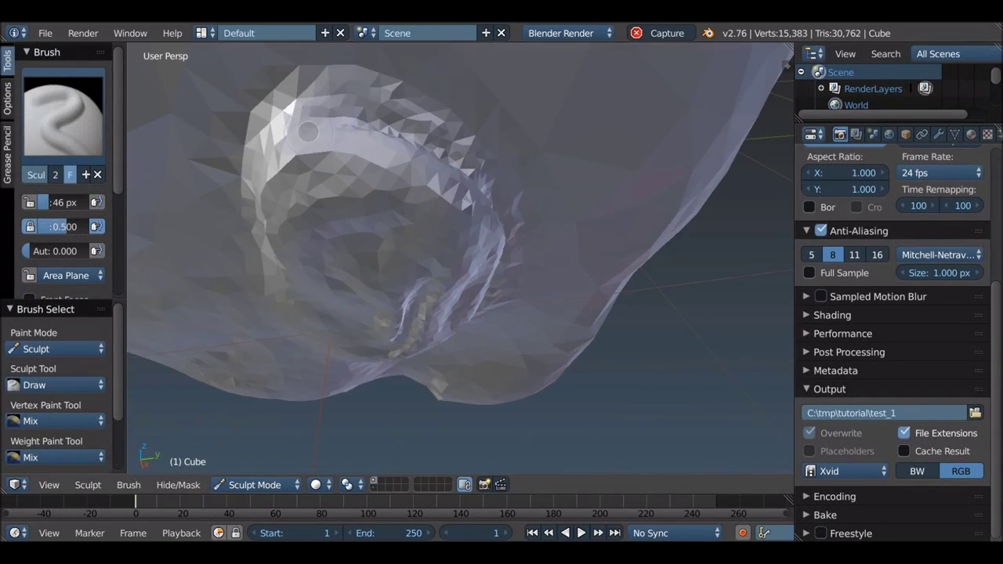
mouse_move(419, 138)
middle_mouse_down()
mouse_move(392, 107)
mouse_move(407, 141)
middle_mouse_up()
scroll(407, 141, "up", 3)
left_click_drag(357, 235, 360, 274)
middle_click_drag(407, 156, 414, 207)
Refine the ear folds with a 142 px Grab brush.
key("g")
key("f")
left_click(400, 154)
scroll(417, 200, "down", 4)
scroll(417, 201, "up", 5)
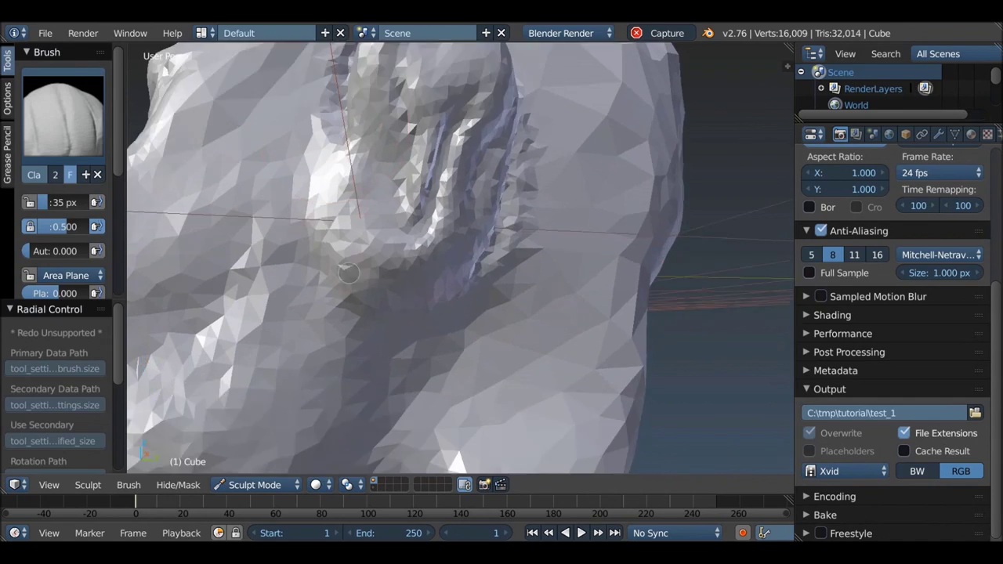
middle_click_drag(334, 227, 368, 226)
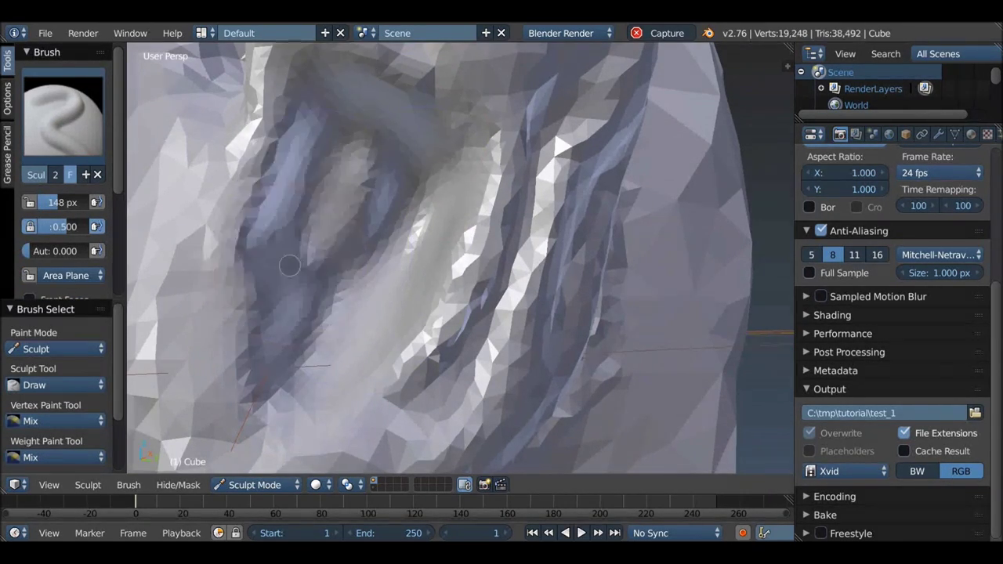
Deepen the inner ear folds and stroke detail along the ear rim.
scroll(320, 187, "down", 4)
scroll(329, 181, "down", 2)
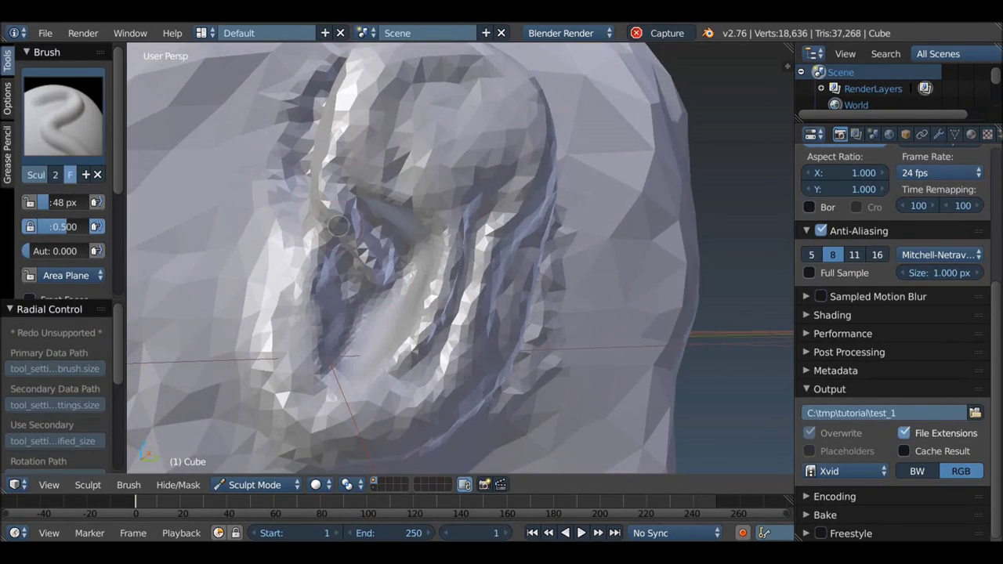
middle_click_drag(337, 217, 441, 187)
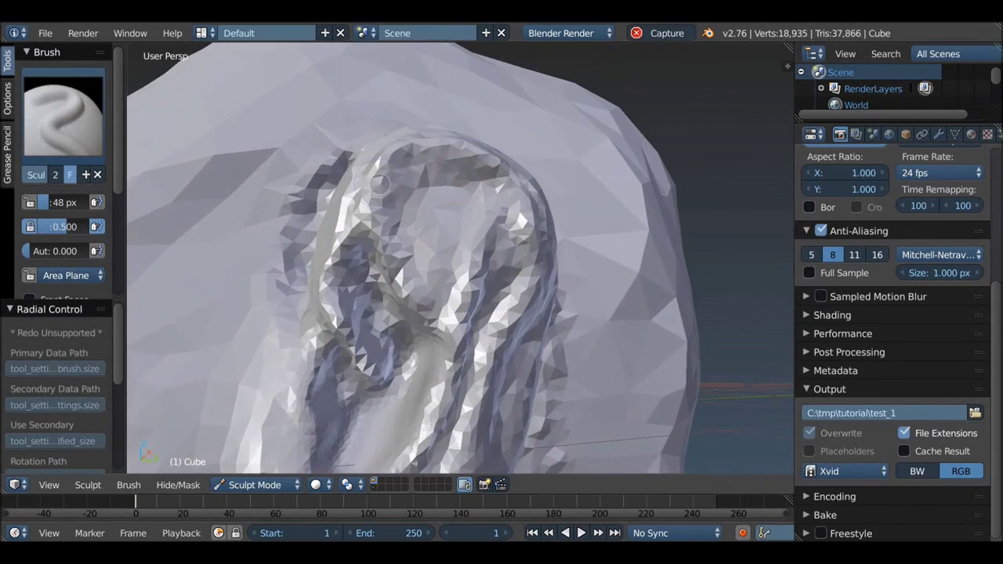
middle_click_drag(375, 202, 318, 210)
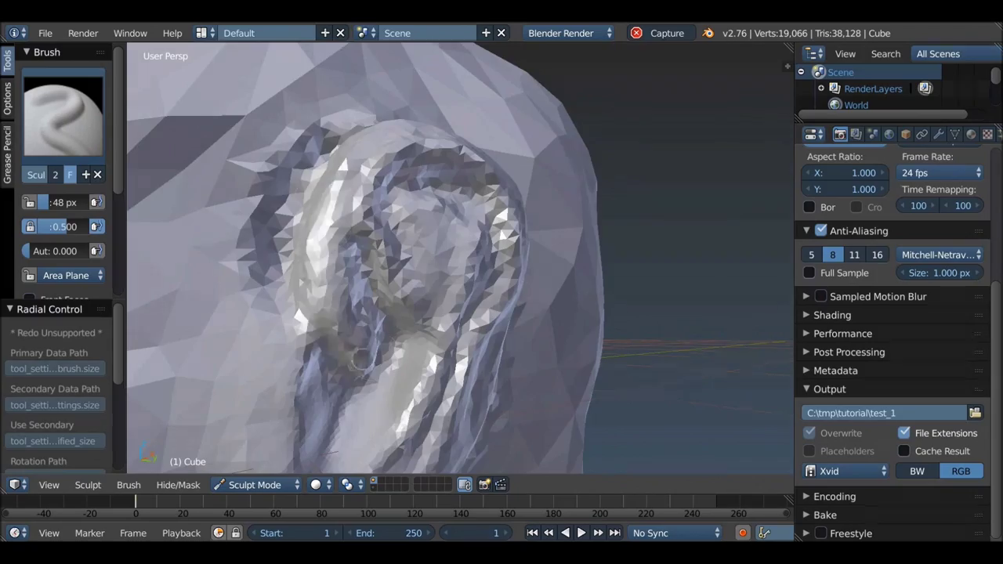
middle_click_drag(326, 333, 431, 385)
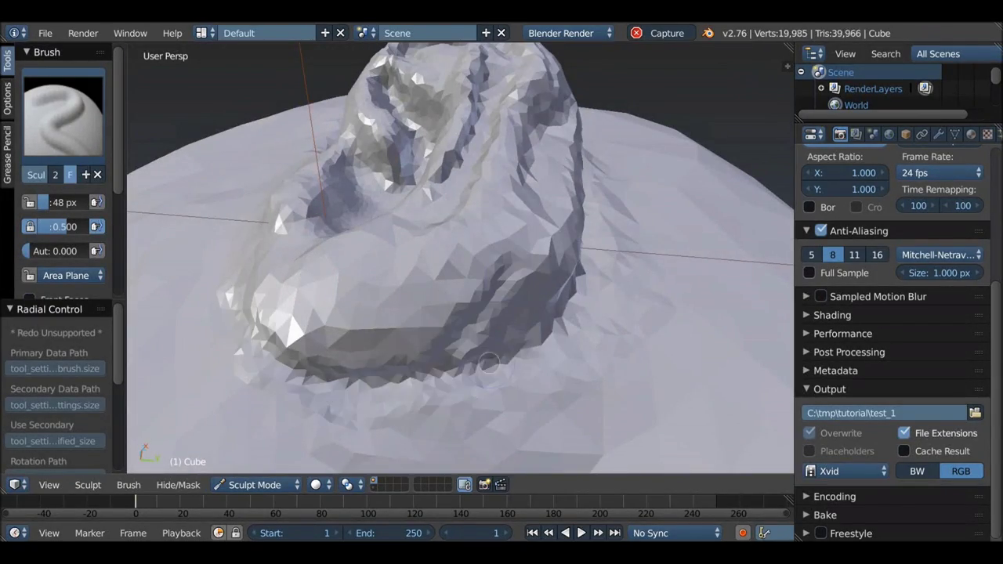
mouse_move(480, 364)
middle_mouse_down()
mouse_move(414, 297)
mouse_move(394, 330)
mouse_move(440, 376)
middle_mouse_up()
Pull the ear outward with Grab, then build clay inside it at 115 px.
key("g")
scroll(499, 287, "up", 4)
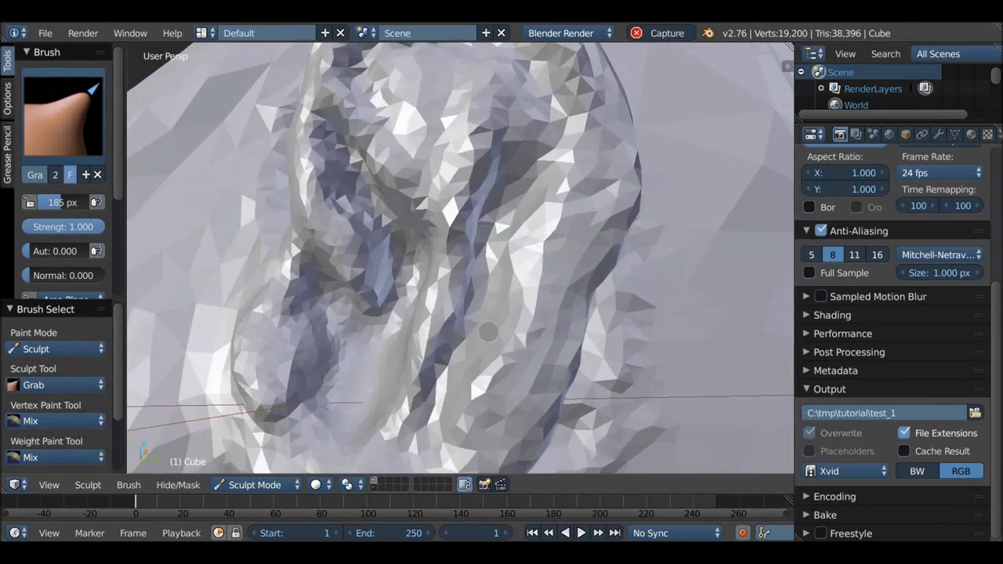
mouse_move(500, 287)
middle_mouse_down()
mouse_move(624, 276)
mouse_move(470, 235)
middle_mouse_up()
key("c")
scroll(470, 235, "up", 5)
key("f")
left_click(356, 142)
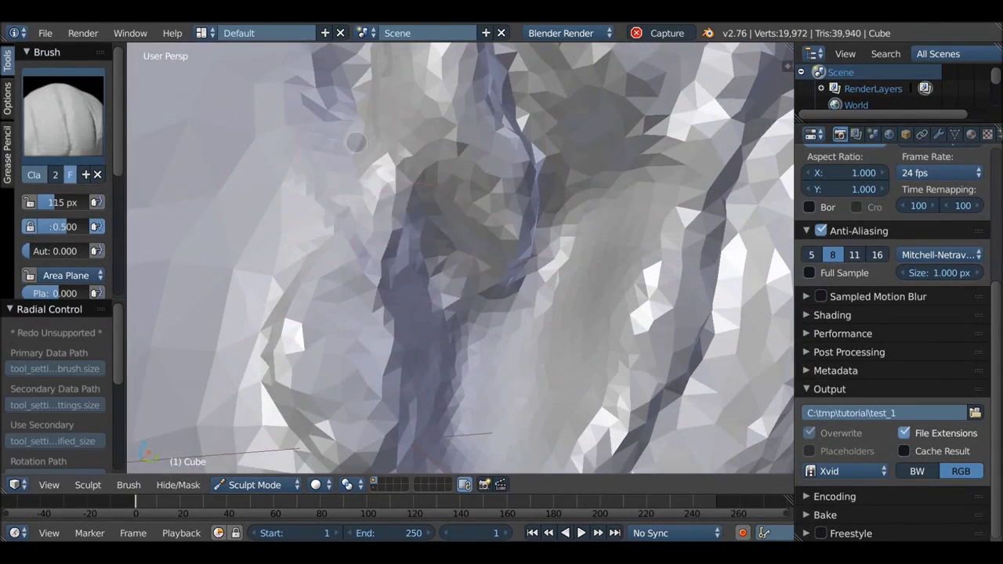
middle_click_drag(378, 286, 337, 262)
Draw a ridge along the ear fold and carve more detail, undoing the last stroke.
key("x")
left_click_drag(337, 262, 328, 255)
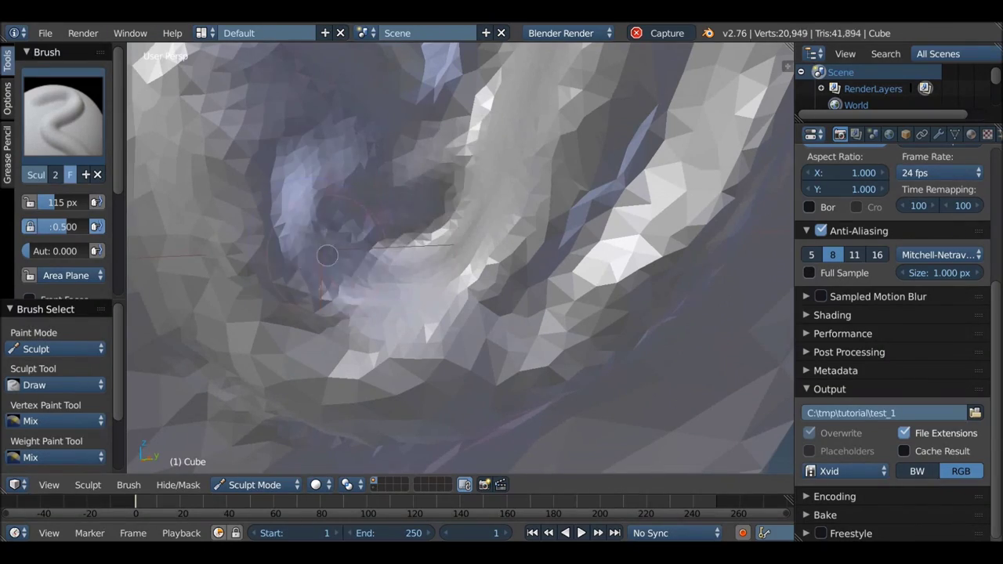
mouse_move(351, 188)
middle_mouse_down()
mouse_move(313, 180)
mouse_move(477, 201)
middle_mouse_up()
scroll(337, 184, "up", 4)
key("ctrl+z")
scroll(314, 180, "down", 4)
Build up clay along the brow, across the top of the cranium and beside the ear.
scroll(398, 177, "up", 3)
mouse_move(402, 184)
middle_mouse_down()
mouse_move(398, 176)
mouse_move(337, 204)
middle_mouse_up()
left_click_drag(337, 204, 277, 228)
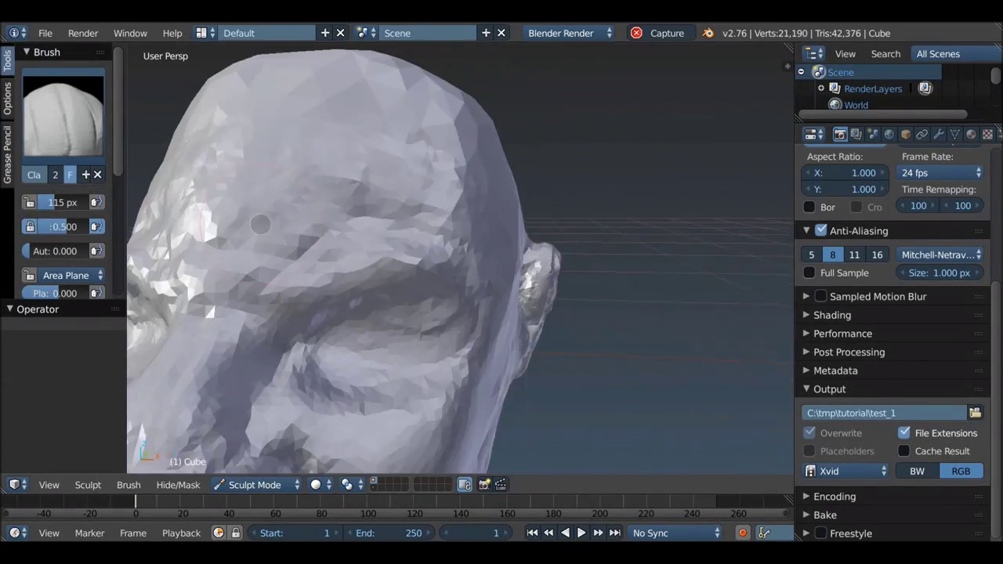
middle_click_drag(260, 224, 314, 223)
left_click_drag(313, 223, 337, 227)
middle_click_drag(337, 227, 420, 247)
left_click_drag(420, 246, 431, 250)
middle_click_drag(432, 250, 358, 231)
left_click_drag(358, 230, 347, 264)
mouse_move(347, 264)
middle_mouse_down()
mouse_move(413, 272)
mouse_move(410, 301)
middle_mouse_up()
left_click_drag(410, 302, 408, 317)
From a three-quarter view, sculpt the brow ridge above the eye.
scroll(323, 317, "down", 5)
scroll(329, 253, "down", 4)
middle_click_drag(329, 253, 301, 240)
scroll(405, 203, "up", 3)
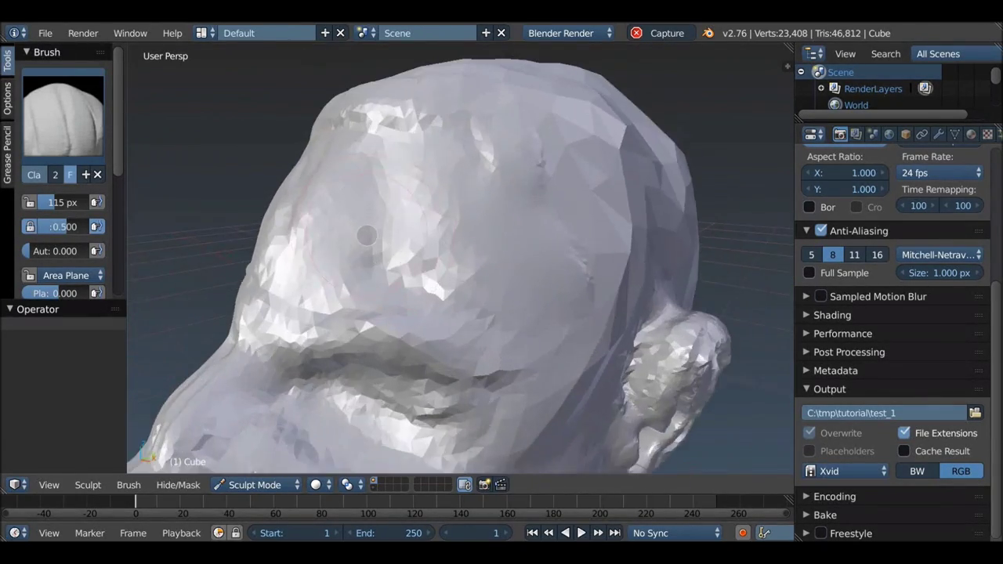
middle_click_drag(358, 228, 406, 240)
left_click_drag(405, 240, 407, 266)
Shape the upper eyelid crease, deepen the fold around the eye and sculpt the lower eyelid.
scroll(412, 293, "up", 4)
middle_click_drag(412, 294, 478, 313)
left_click_drag(477, 313, 542, 334)
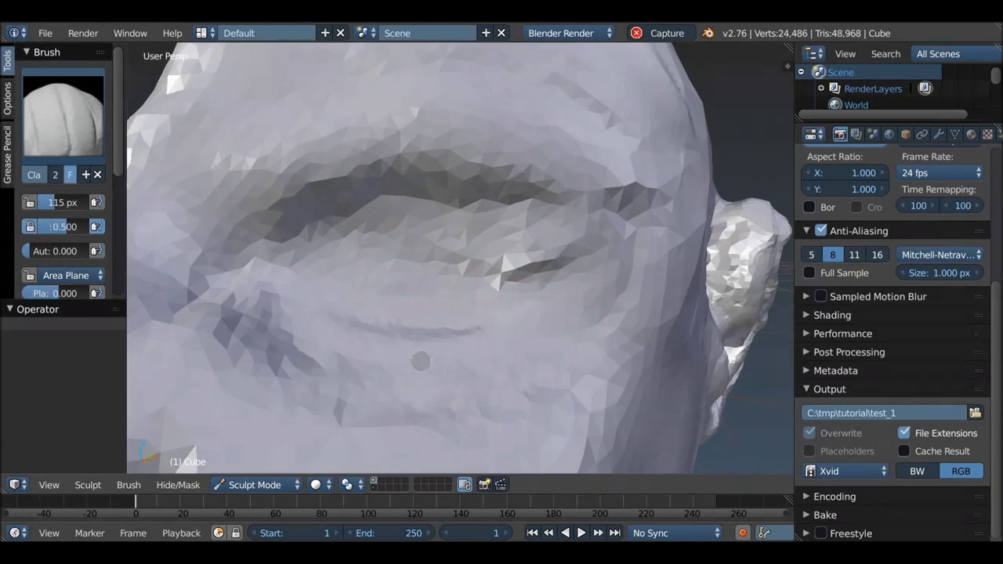
middle_click_drag(452, 325, 407, 320)
left_click_drag(408, 319, 392, 317)
middle_click_drag(393, 315, 344, 337)
left_click_drag(345, 337, 322, 351)
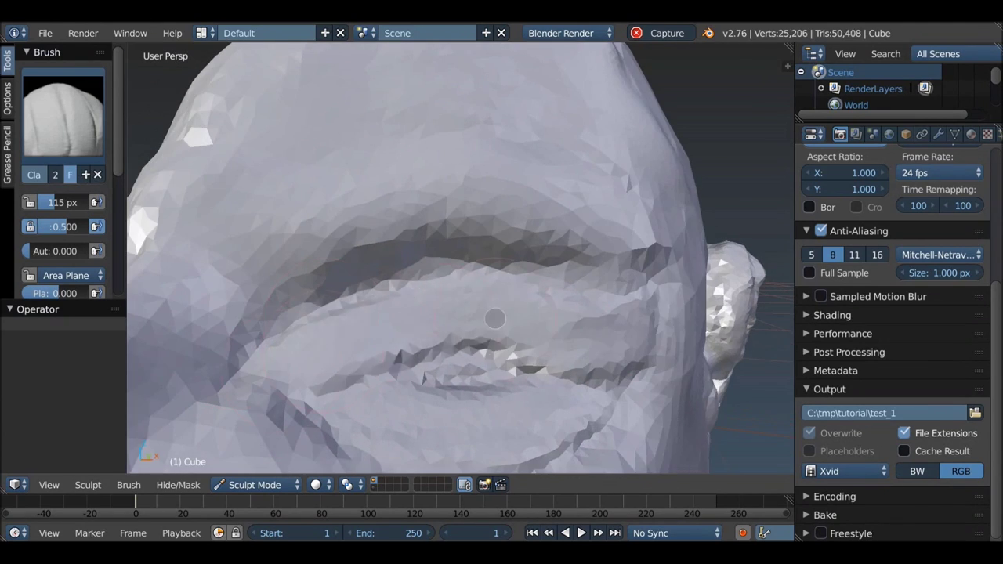
middle_click_drag(385, 311, 369, 298)
left_click_drag(368, 298, 386, 289)
Carve the eye opening with the Draw brush at a smaller 59 px radius.
key("x")
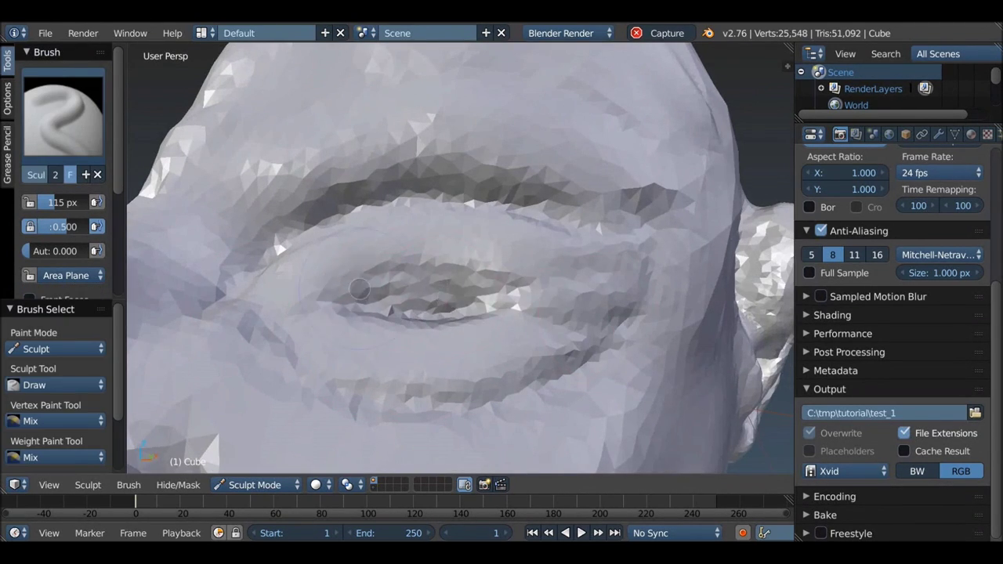
middle_click_drag(387, 290, 390, 270)
left_click(320, 289)
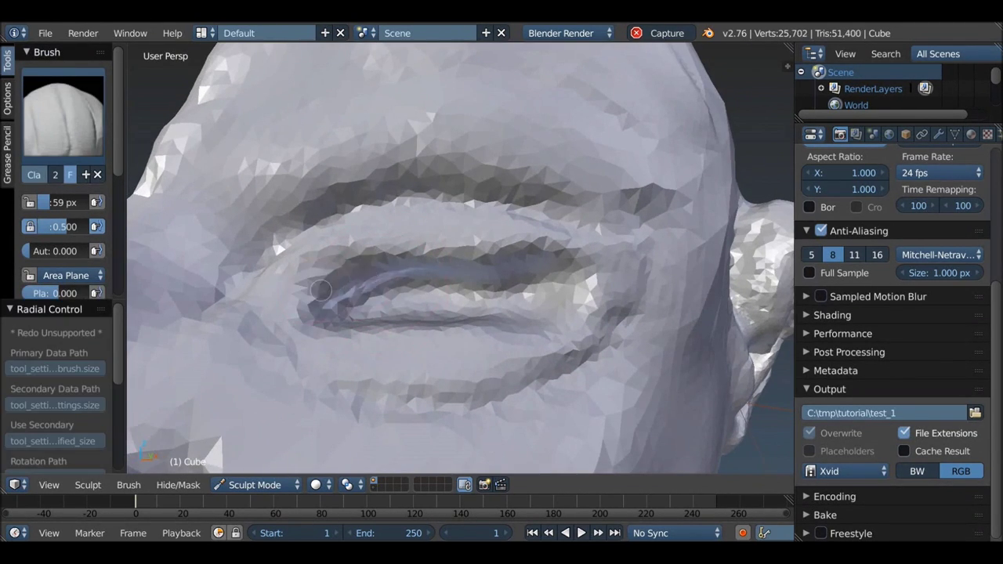
mouse_move(582, 287)
middle_mouse_down()
mouse_move(453, 229)
mouse_move(448, 149)
mouse_move(433, 251)
mouse_move(476, 263)
middle_mouse_up()
scroll(548, 266, "down", 3)
scroll(533, 258, "up", 3)
key("g")
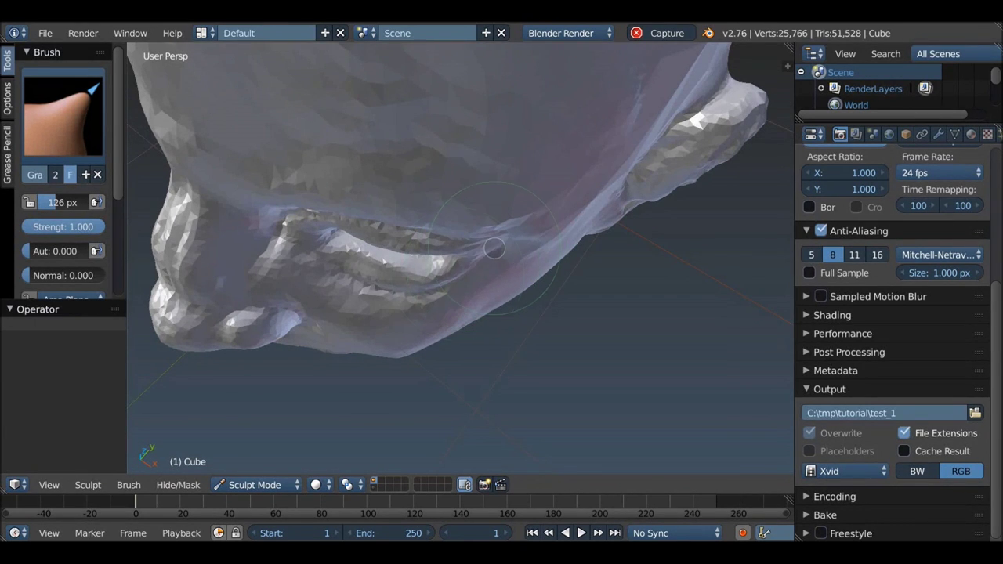
Touch up the eyelid and lower lid with small Clay strokes at a 46 px radius.
mouse_move(398, 258)
middle_mouse_down()
mouse_move(475, 225)
mouse_move(397, 277)
mouse_move(437, 279)
mouse_move(572, 327)
mouse_move(562, 241)
middle_mouse_up()
key("c")
key("f")
middle_click_drag(560, 322, 298, 333)
left_click_drag(298, 333, 282, 313)
middle_click_drag(282, 314, 378, 352)
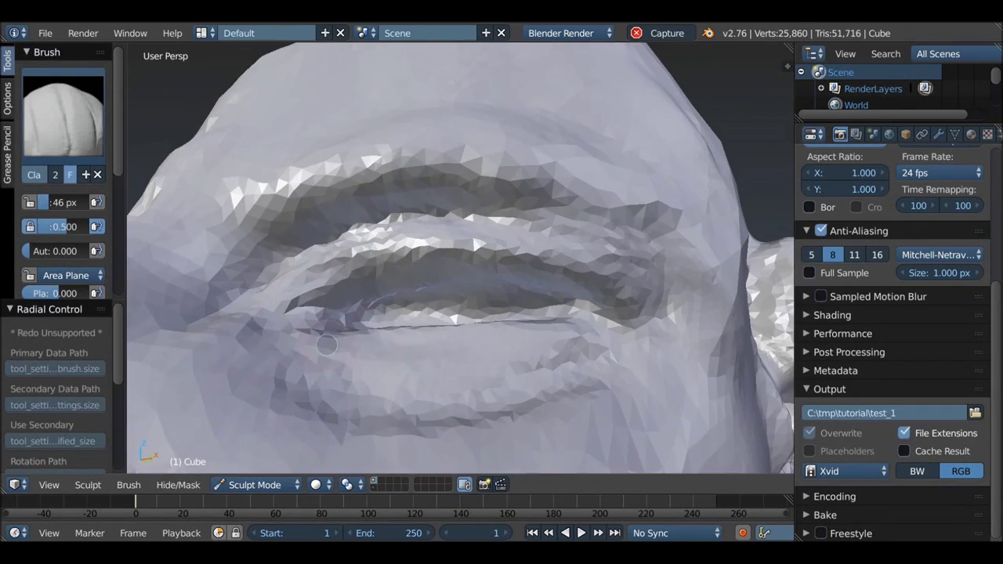
left_click_drag(591, 336, 589, 344)
middle_click_drag(589, 345, 372, 390)
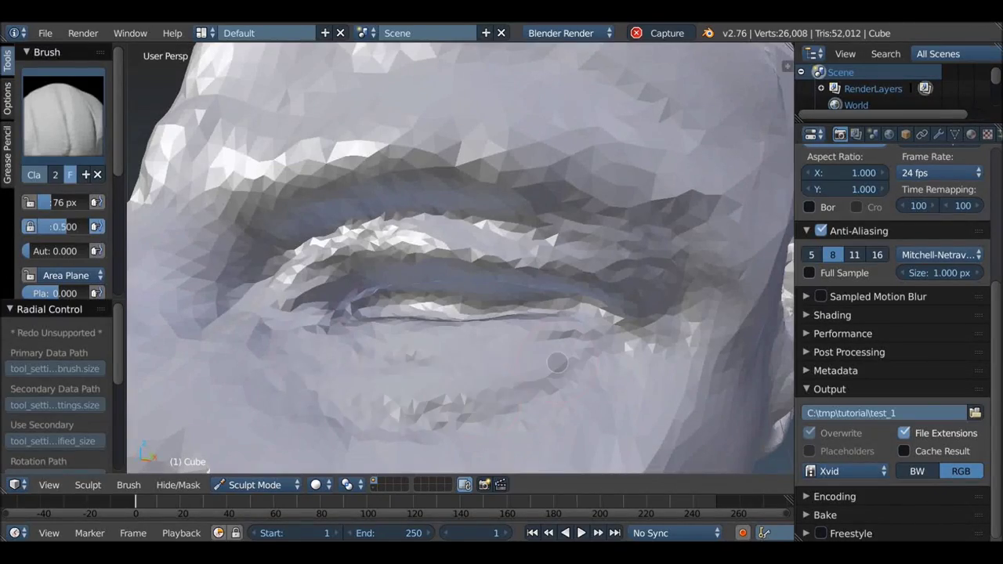
Build up the upper eyelid and refine the corner of the eye.
mouse_move(266, 319)
middle_mouse_down()
mouse_move(356, 383)
mouse_move(470, 384)
middle_mouse_up()
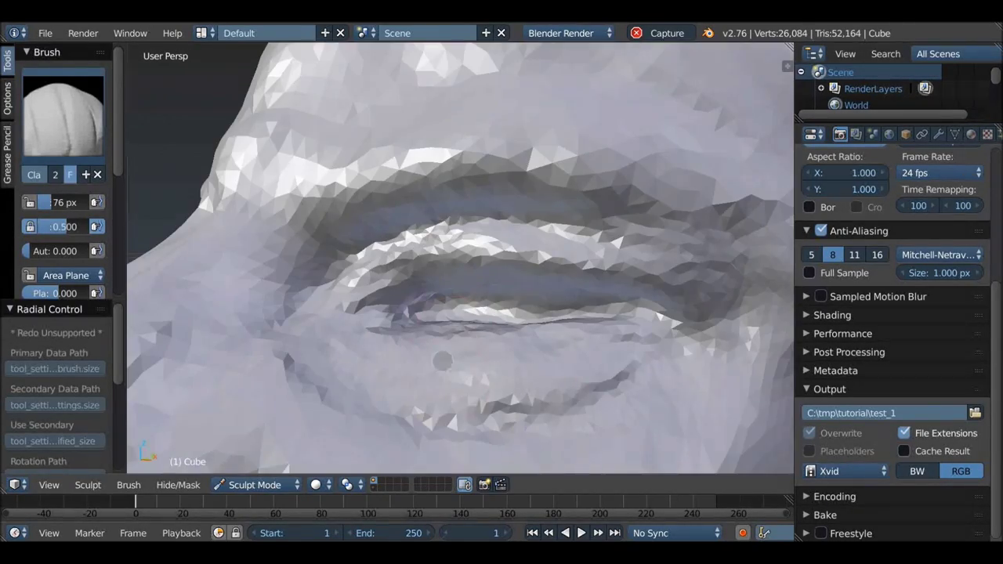
left_click_drag(470, 384, 433, 420)
middle_click_drag(433, 419, 497, 358)
mouse_move(481, 296)
middle_mouse_down()
mouse_move(384, 305)
mouse_move(445, 313)
mouse_move(420, 228)
middle_mouse_up()
scroll(384, 306, "down", 4)
Alternate Grab and Clay brushes to smooth clay onto the eyelid.
key("g")
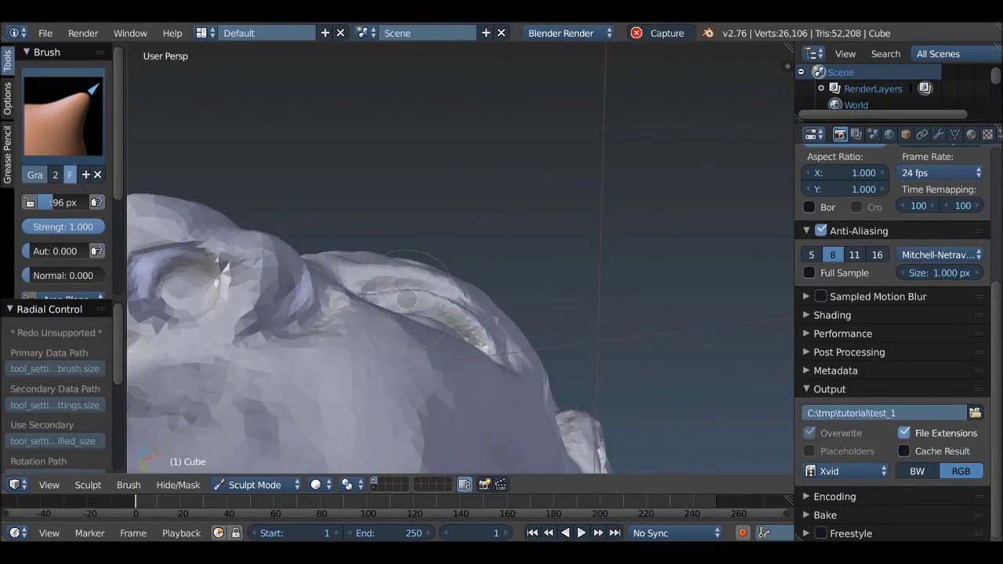
mouse_move(406, 298)
middle_mouse_down()
mouse_move(362, 304)
mouse_move(533, 339)
mouse_move(569, 284)
middle_mouse_up()
key("c")
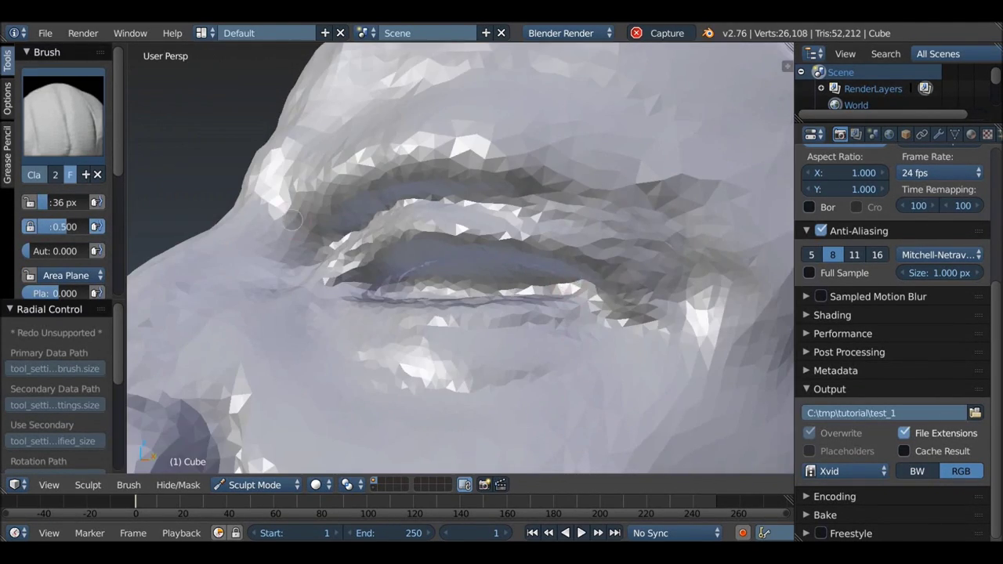
middle_click_drag(291, 220, 488, 329)
key("g")
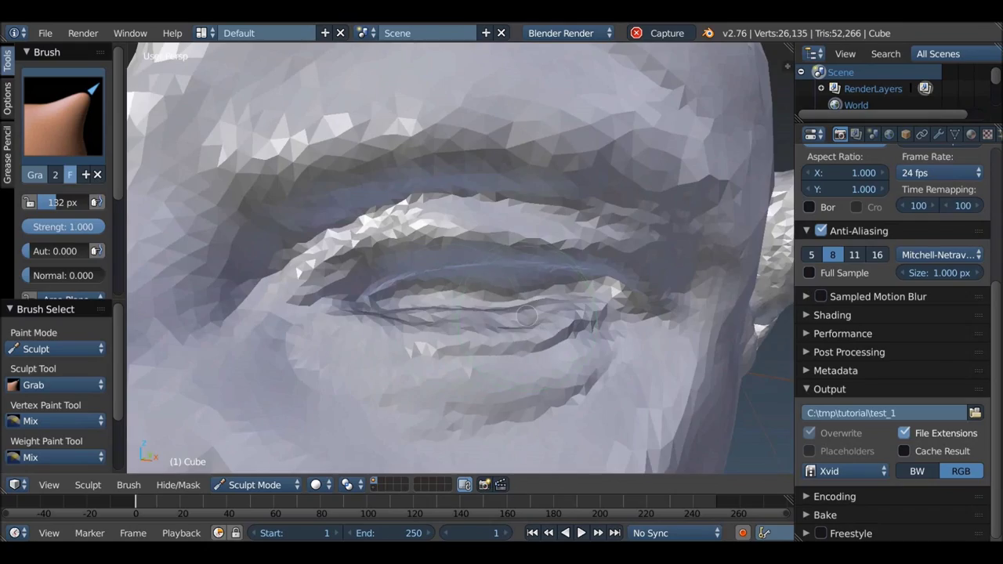
scroll(526, 315, "down", 6)
mouse_move(410, 305)
middle_mouse_down()
mouse_move(297, 344)
mouse_move(300, 325)
mouse_move(429, 314)
middle_mouse_up()
key("c")
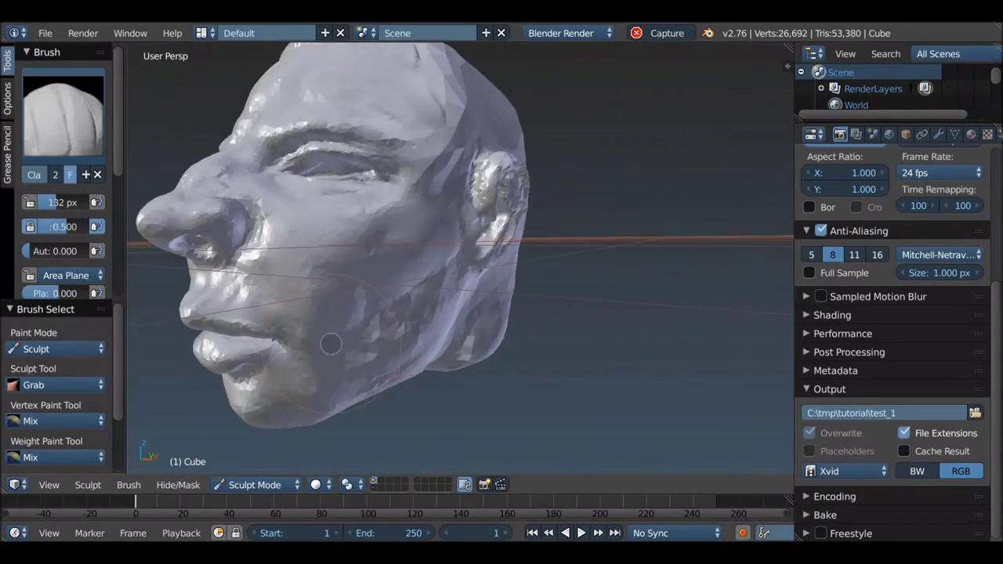
Zoom to the ear in Front Ortho and detail its folds with Crease and Clay brushes at 73 px.
key("KP_1")
scroll(426, 314, "up", 5)
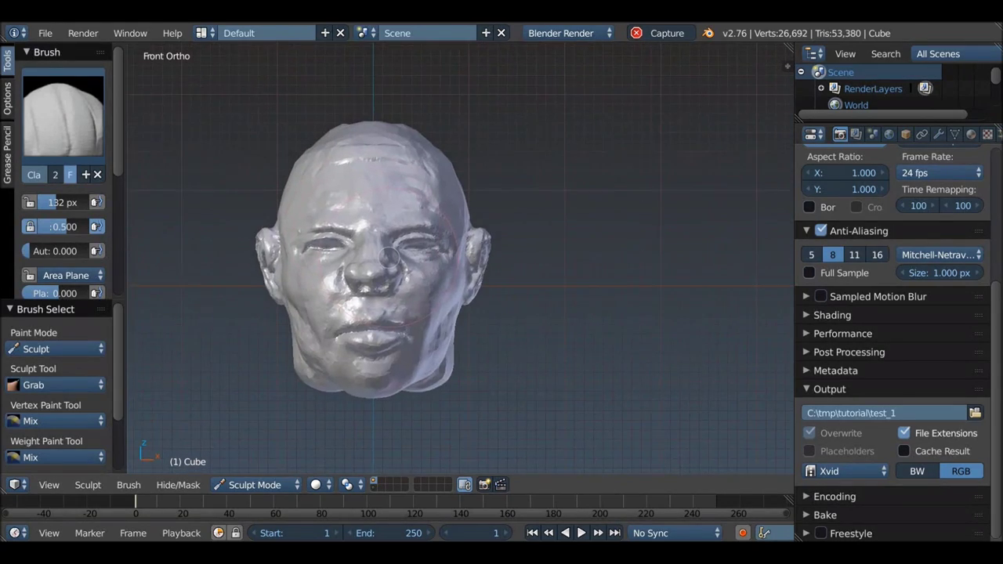
scroll(392, 257, "up", 3)
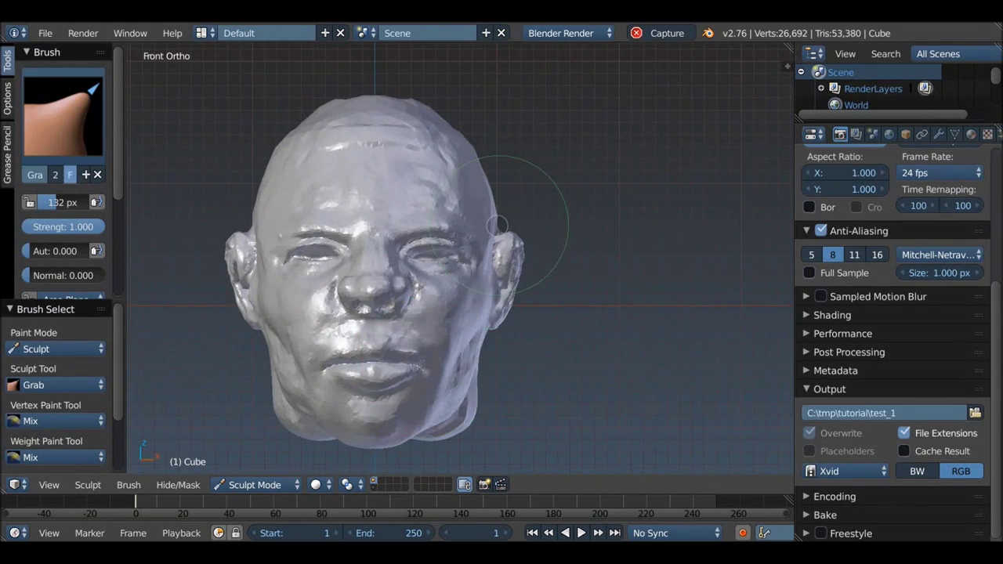
scroll(496, 226, "up", 5)
middle_click_drag(496, 227, 477, 249)
key("shift+c")
key("c")
key("f")
left_click(554, 223)
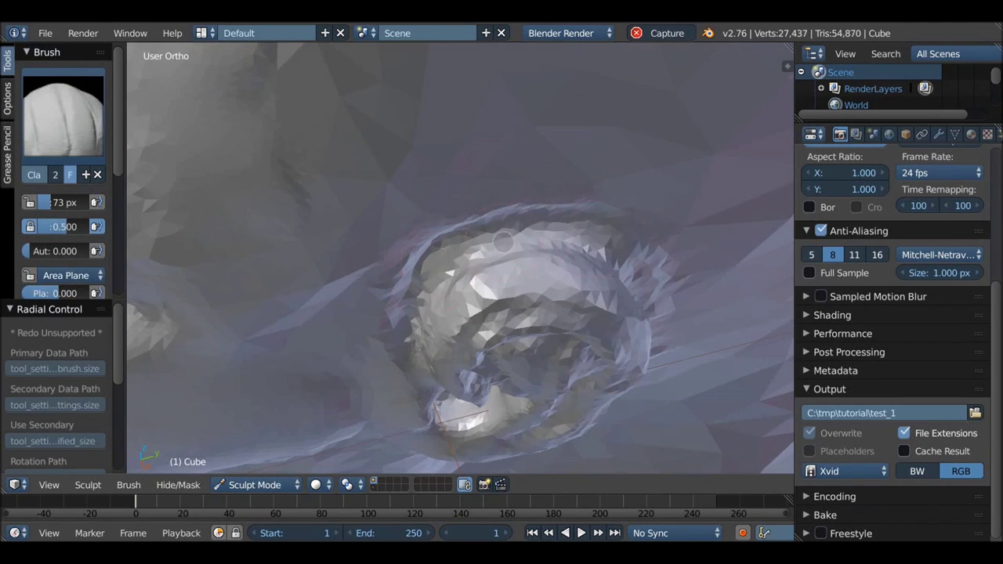
scroll(545, 234, "down", 5)
key("KP_1")
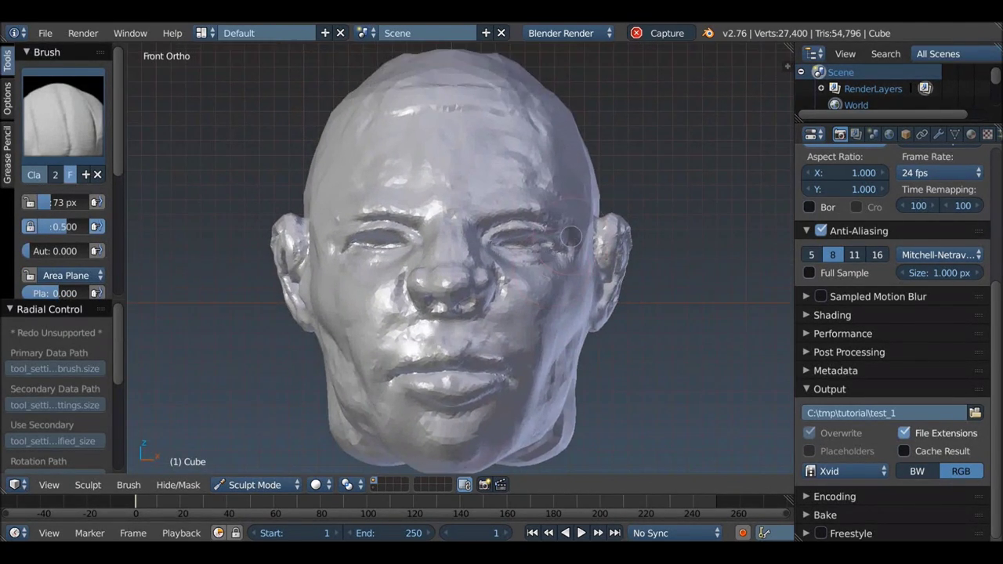
Hand-write 'DON'T DELETE DEFAULT' in grease pencil below the head.
middle_click_drag(549, 268, 548, 152, "shift")
left_click_drag(194, 317, 167, 434)
left_click_drag(188, 344, 186, 431)
left_click_drag(270, 372, 256, 390)
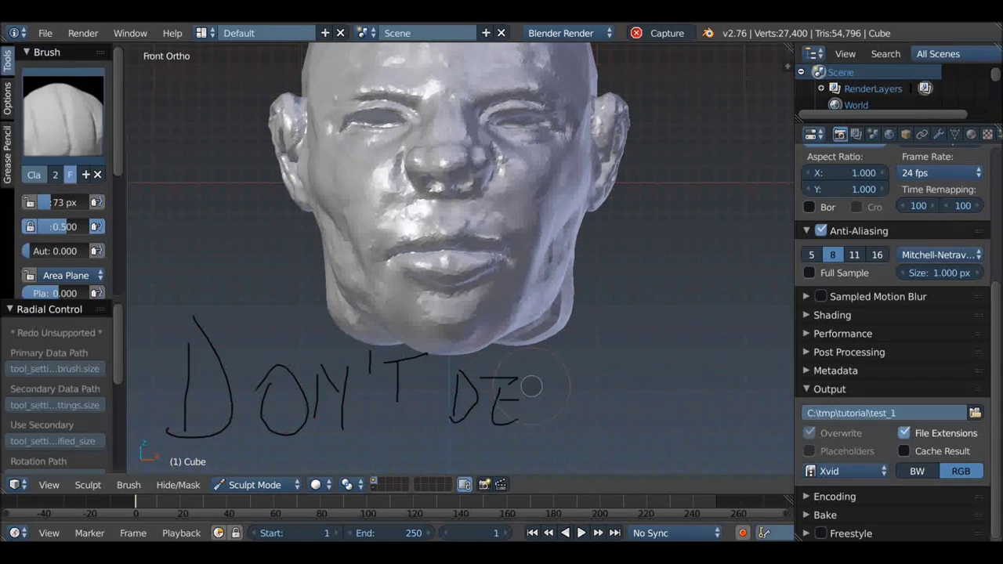
middle_click_drag(737, 393, 609, 347, "shift")
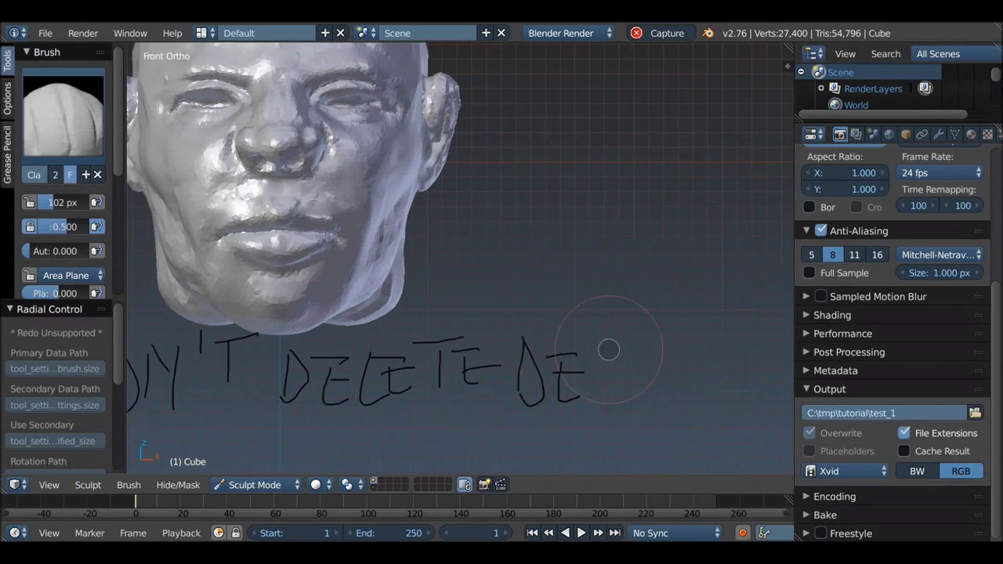
middle_click_drag(737, 348, 648, 347, "shift")
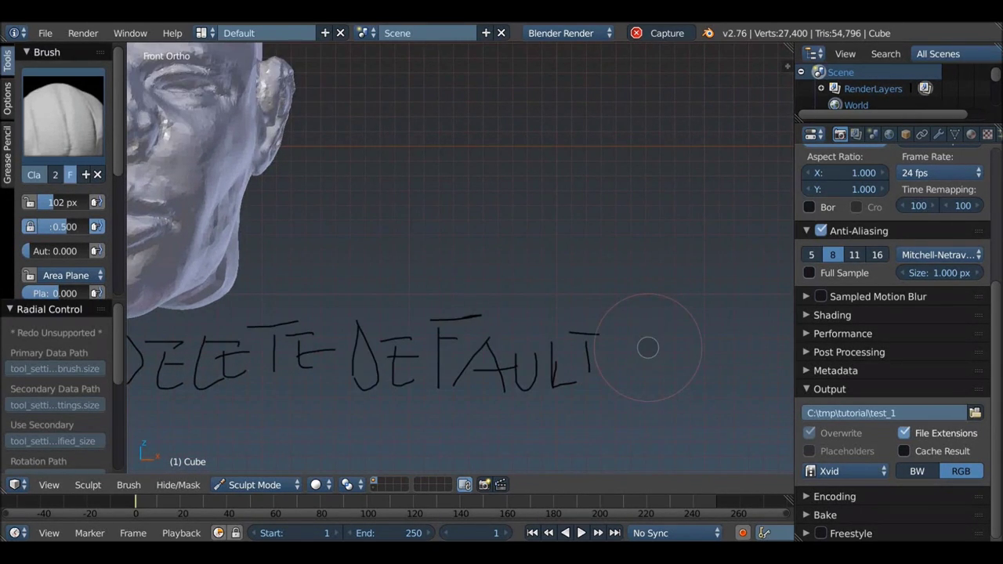